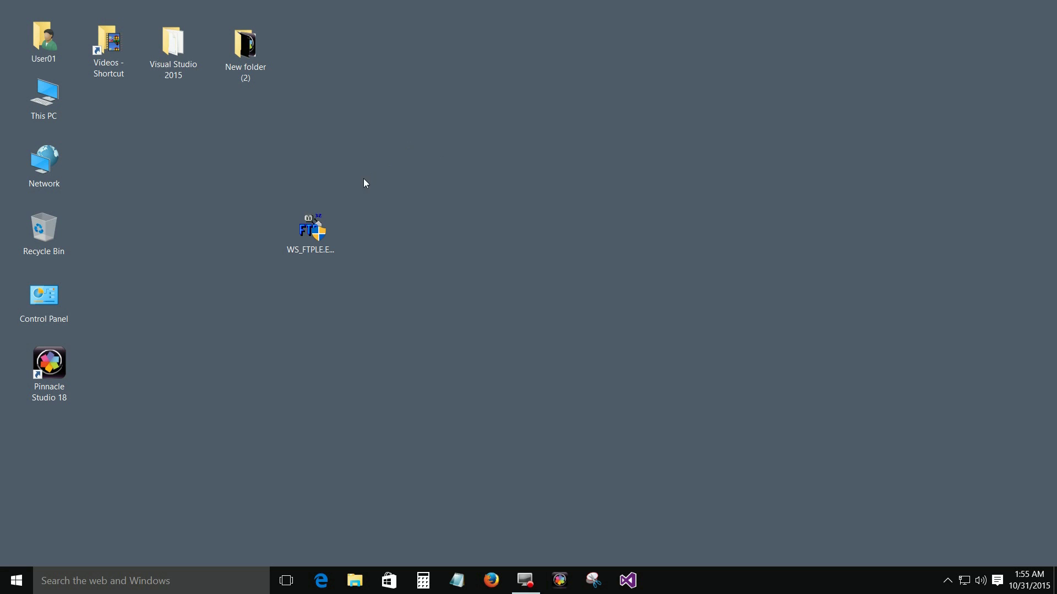
# Step: Start the WS_FTP LE installer, qualifying as a student or educational staff member for personal use at home, and accept the license agreement
pyautogui.click(317, 226)
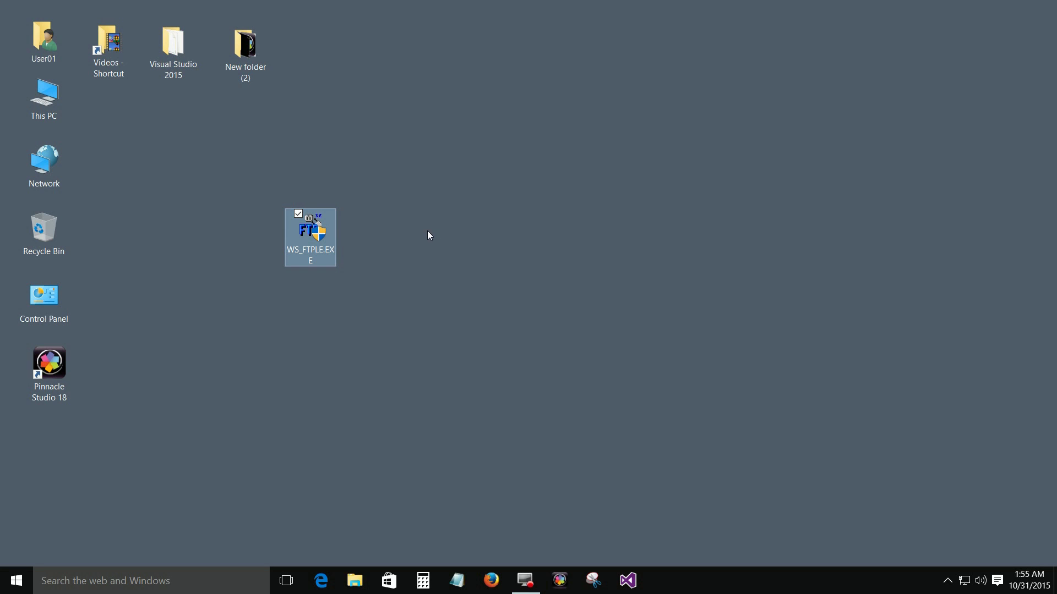
pyautogui.doubleClick(309, 230)
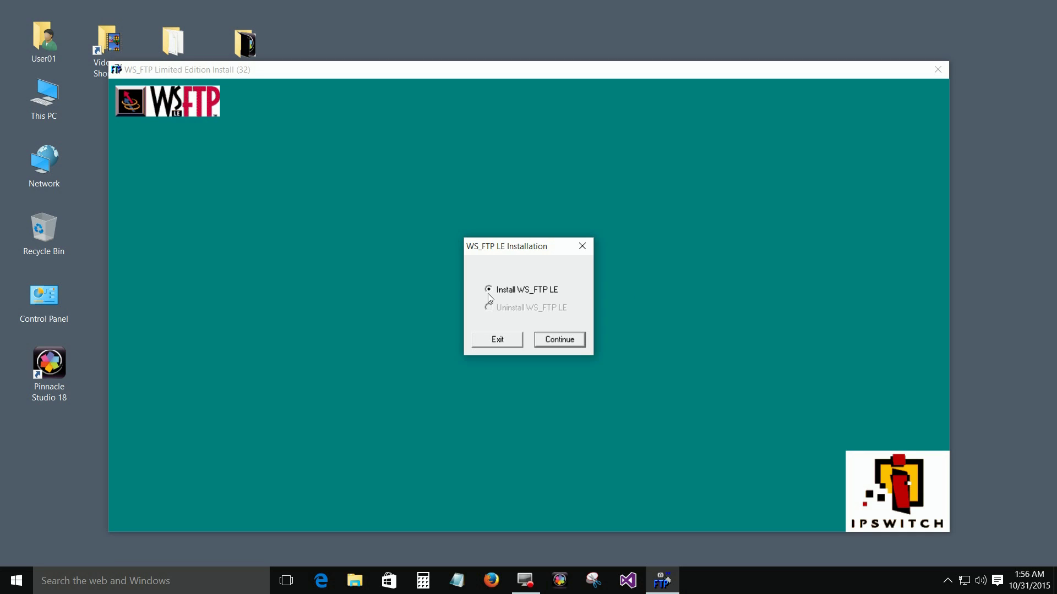
pyautogui.click(557, 339)
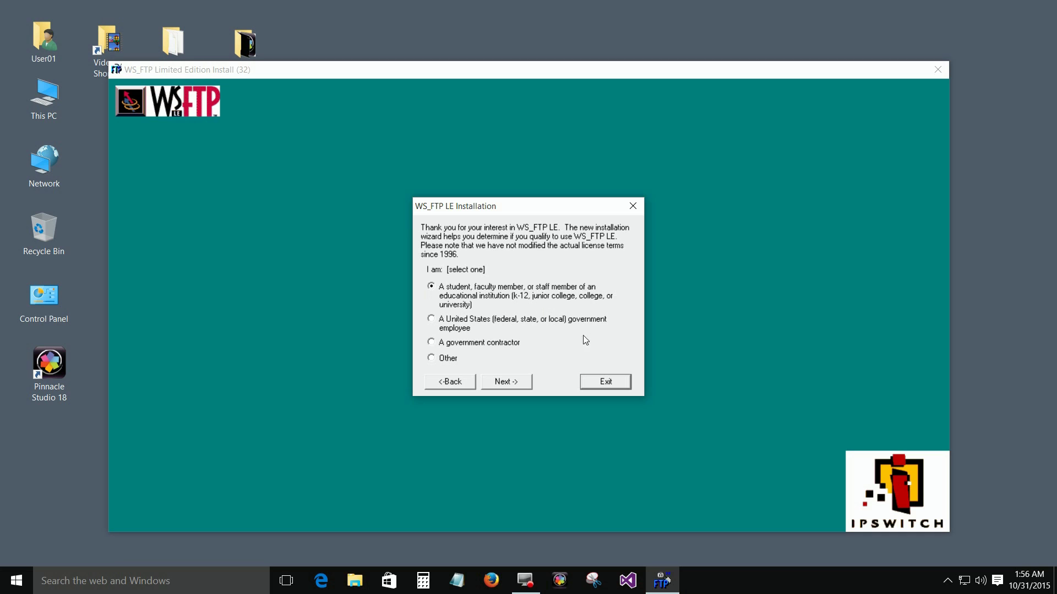
pyautogui.click(507, 382)
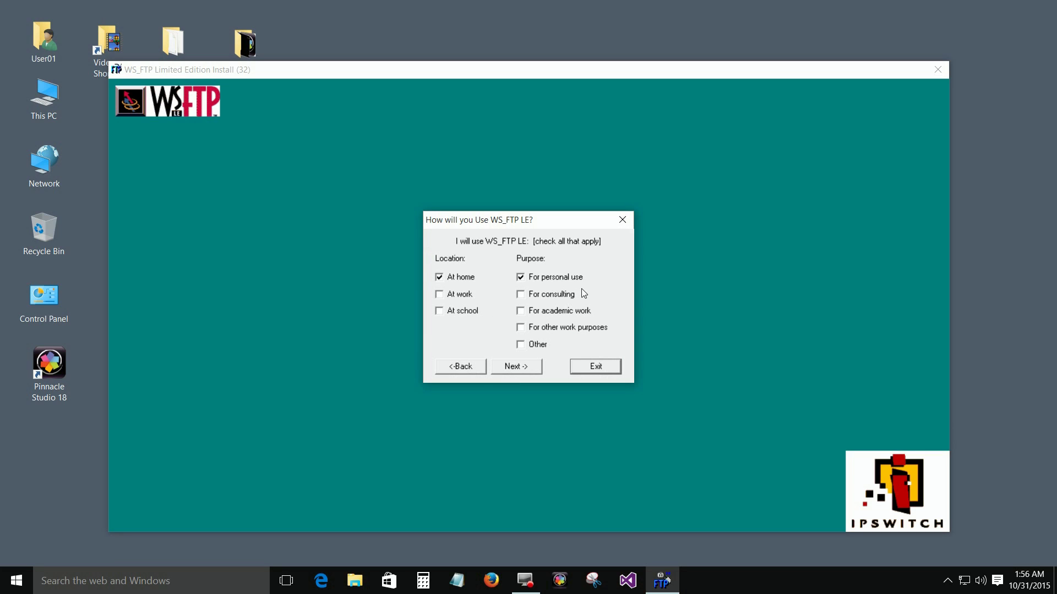
pyautogui.click(518, 366)
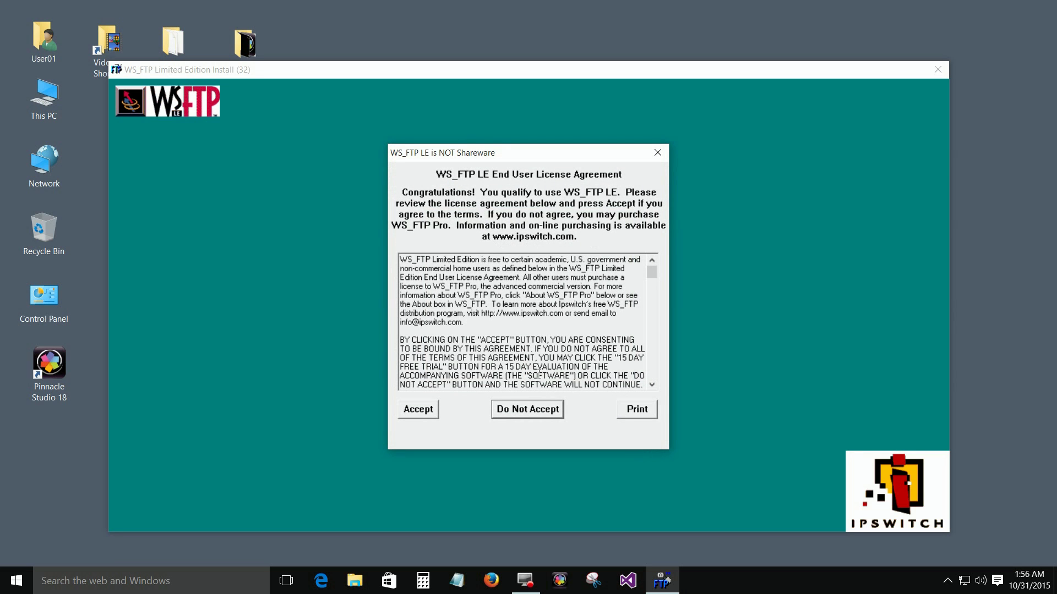
pyautogui.click(417, 409)
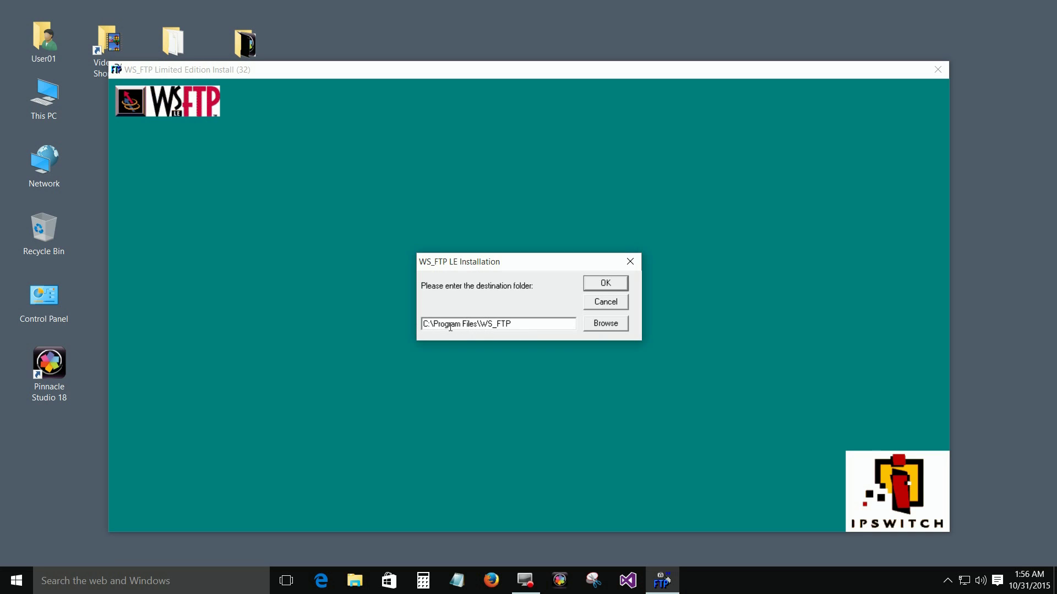
# Step: Finish installing with C:\Program Files\WS_FTP as program and transfer folder and WS_FTP as the program group
pyautogui.click(607, 282)
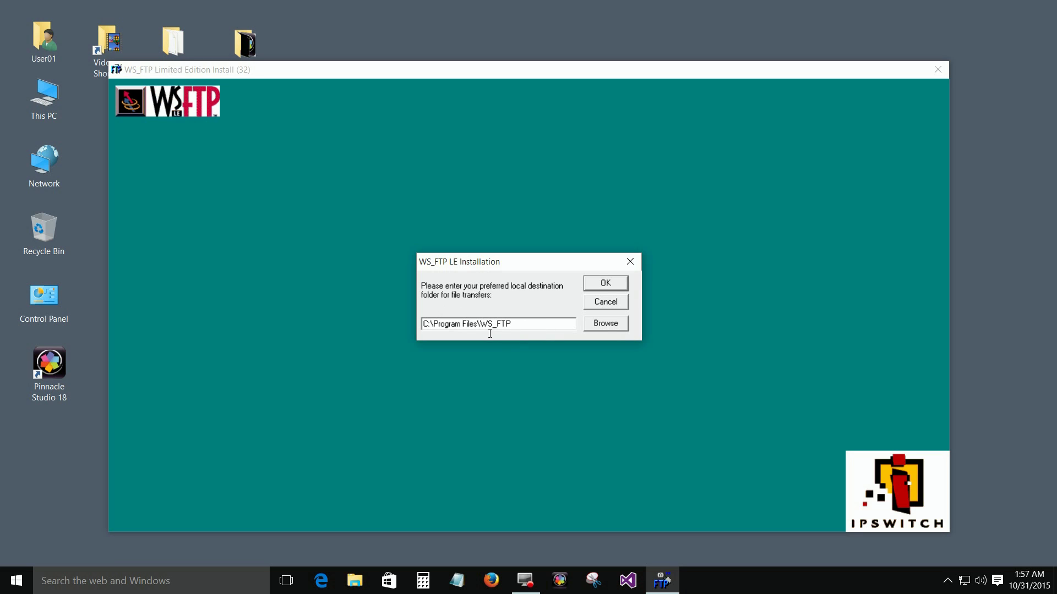
pyautogui.click(606, 286)
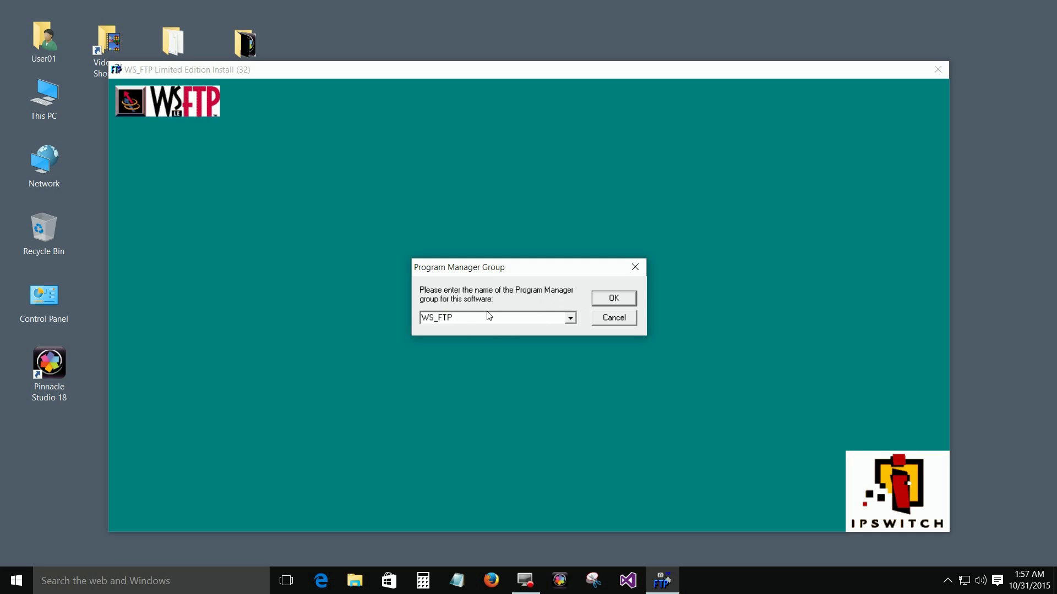
pyautogui.click(614, 299)
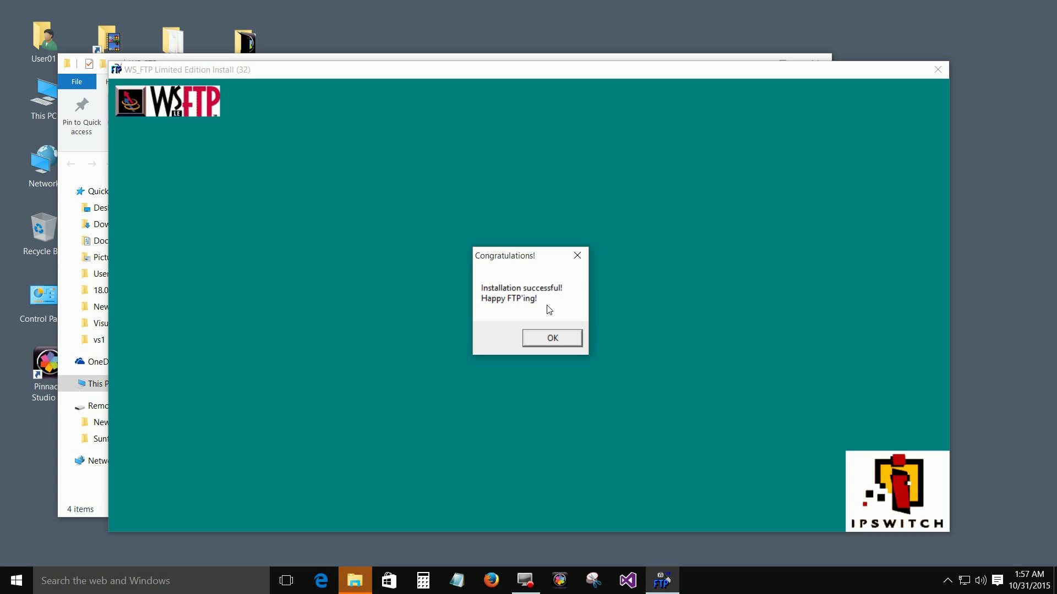
pyautogui.click(551, 339)
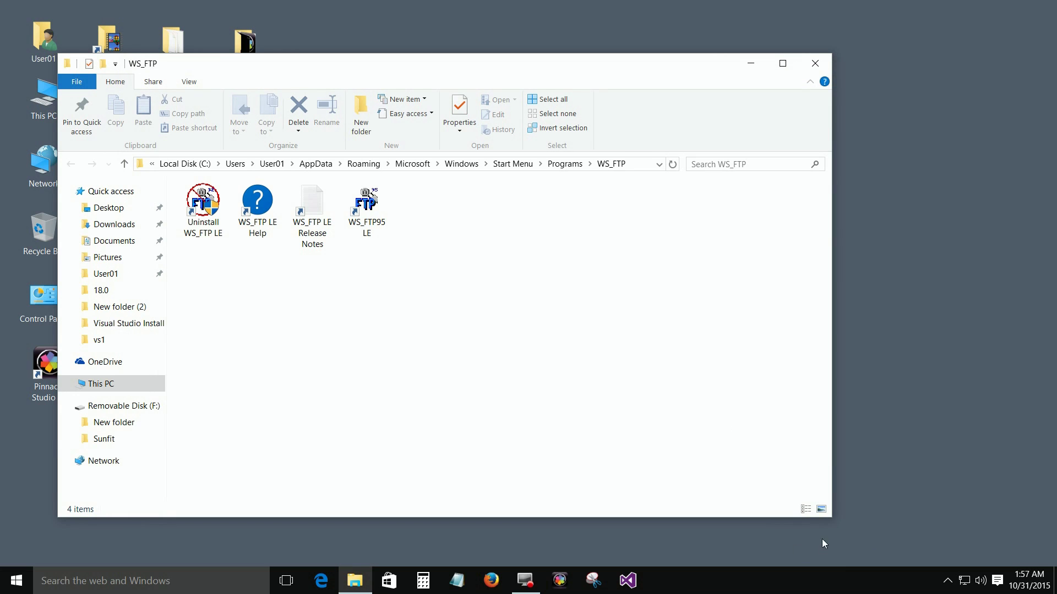
# Step: Copy the WS_FTP95 LE shortcut from the WS_FTP program folder to the desktop and close the folder
pyautogui.moveTo(835, 527); pyautogui.dragTo(570, 378)
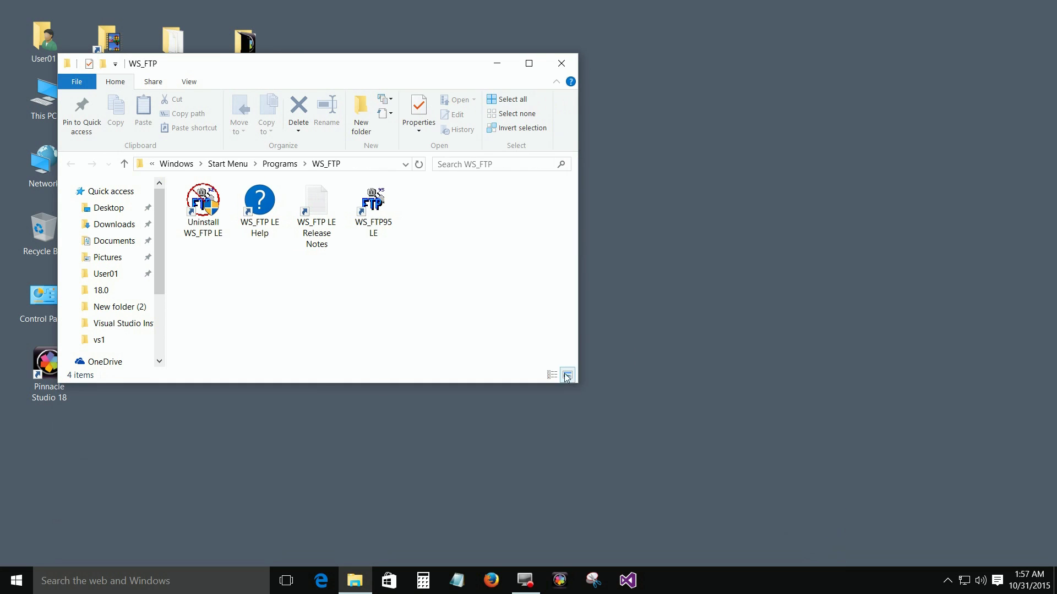
pyautogui.moveTo(355, 64); pyautogui.dragTo(469, 141)
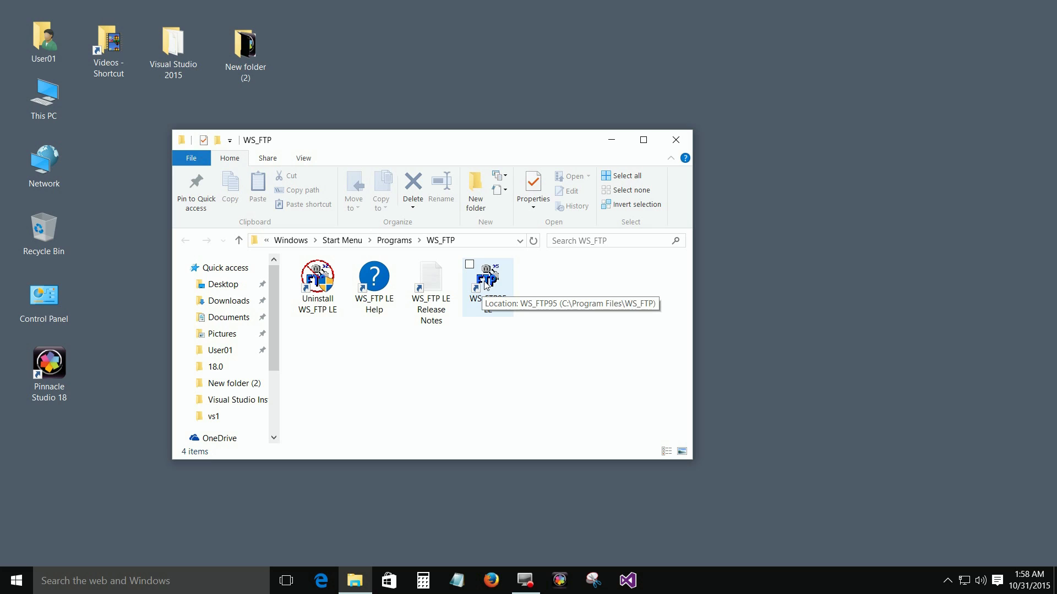
pyautogui.moveTo(485, 282); pyautogui.dragTo(481, 97)
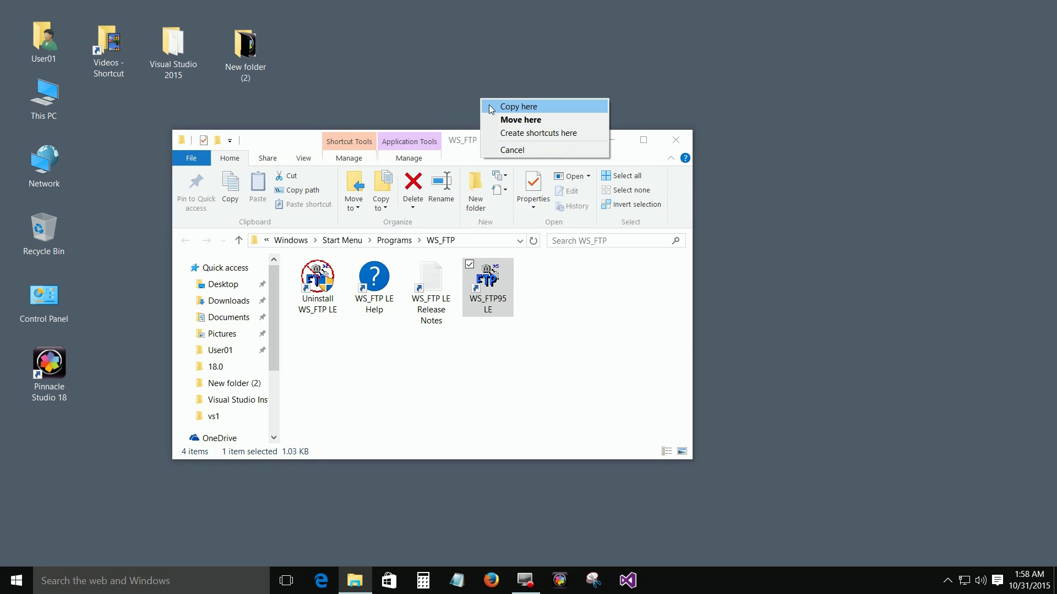
pyautogui.click(489, 104)
pyautogui.click(676, 140)
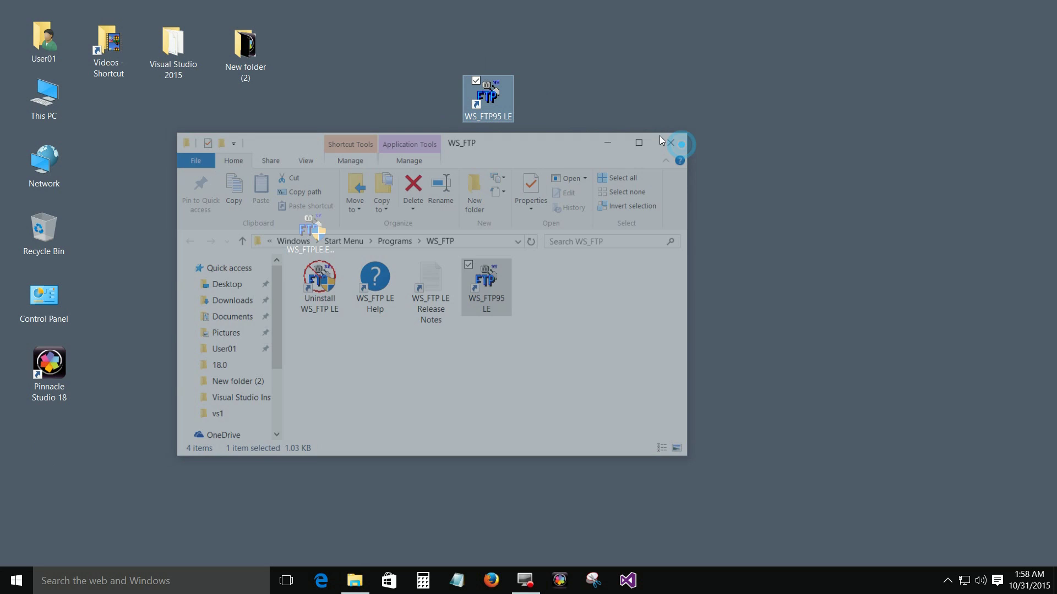
# Step: Move the WS_FTPLE.EXE installer into New folder (2) and place the WS_FTP95 LE shortcut where the installer was
pyautogui.moveTo(497, 93); pyautogui.dragTo(456, 207)
pyautogui.moveTo(313, 211); pyautogui.dragTo(250, 48)
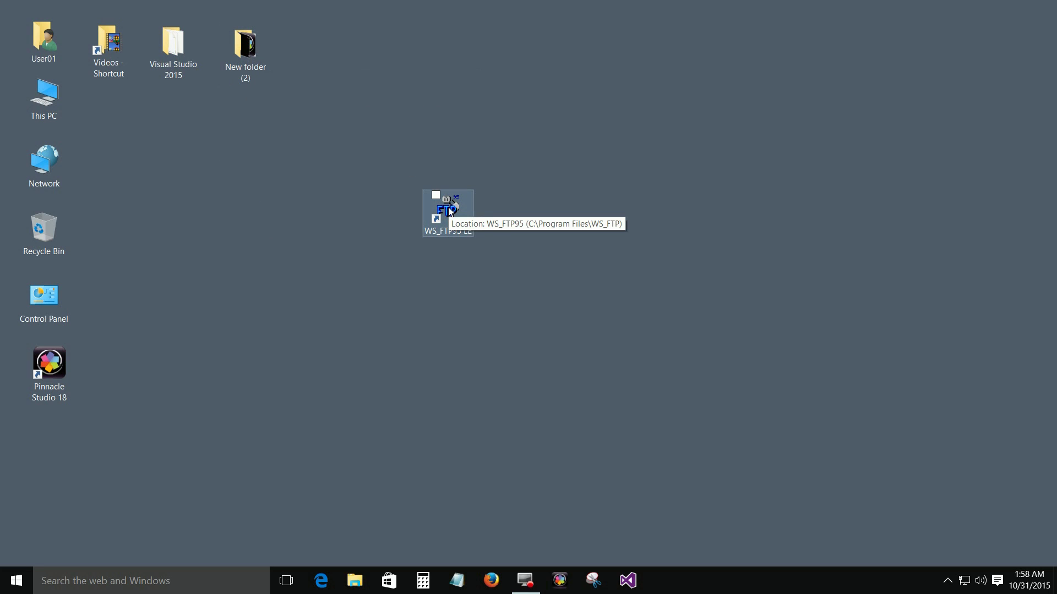
pyautogui.moveTo(449, 211); pyautogui.dragTo(329, 215)
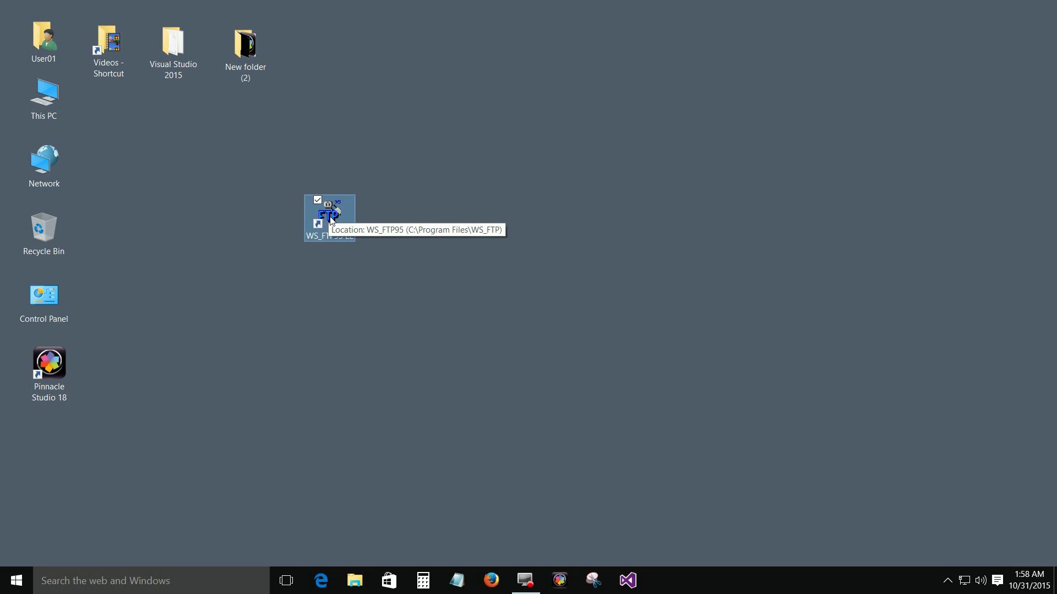
# Step: Launch WS_FTP95 LE, connect with the predefined Microsoft profile, and allow the program through Windows Firewall on public networks
pyautogui.doubleClick(330, 219)
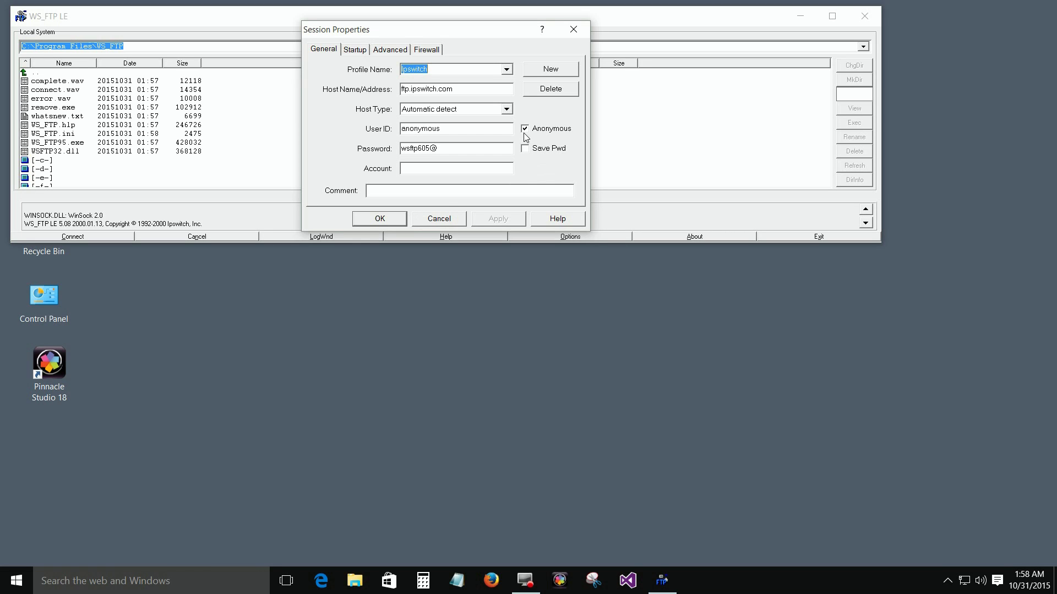
pyautogui.click(507, 70)
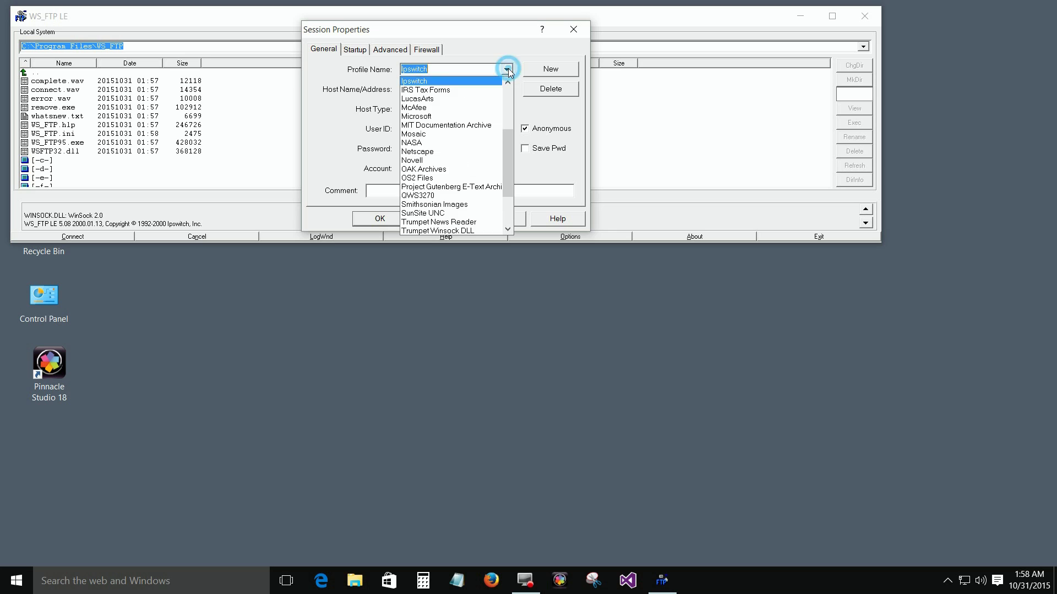
pyautogui.scroll(-3, 462, 193)
pyautogui.scroll(5, 457, 165)
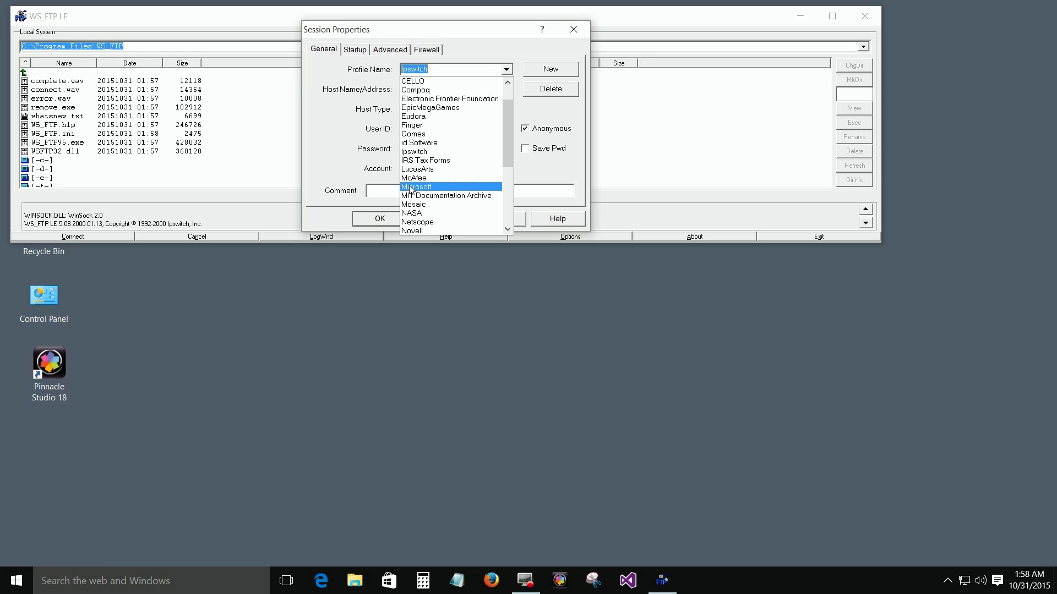
pyautogui.click(429, 189)
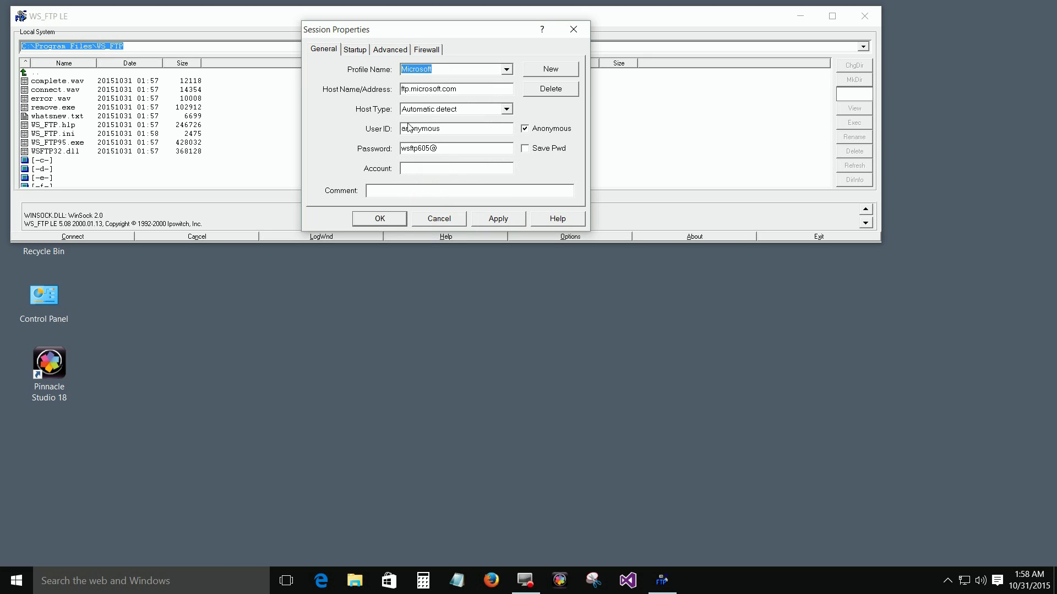
pyautogui.click(381, 221)
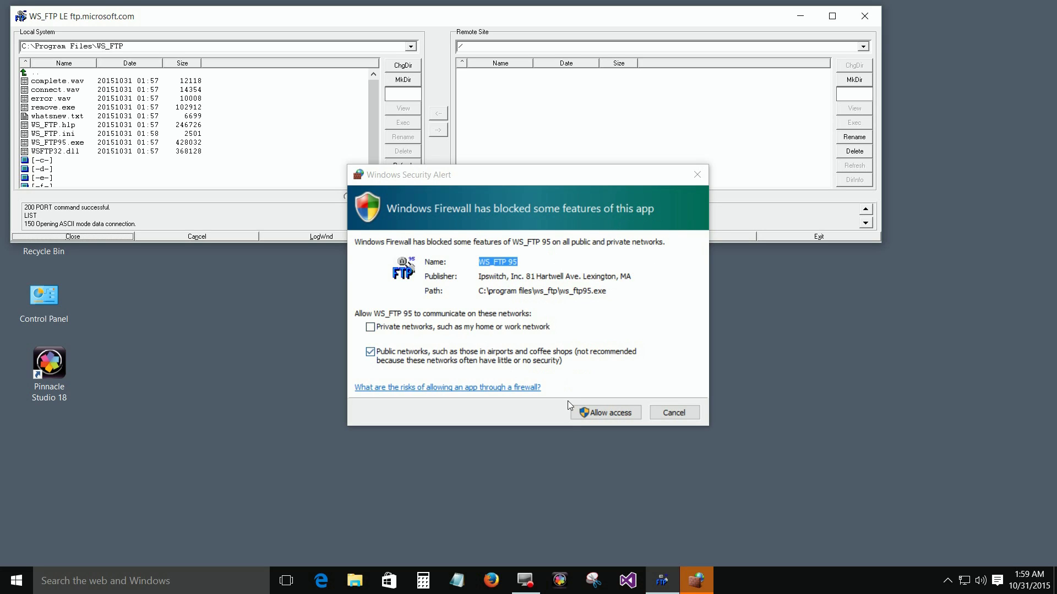
pyautogui.click(600, 414)
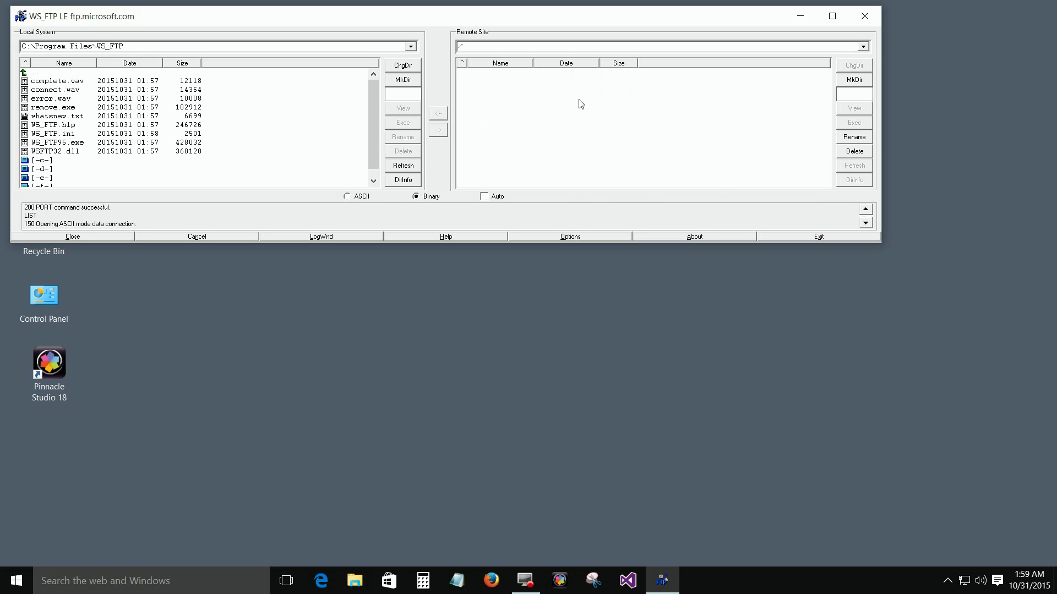
# Step: Close the ftp.microsoft.com session and exit the FTP client
pyautogui.click(75, 236)
pyautogui.moveTo(306, 16); pyautogui.dragTo(417, 110)
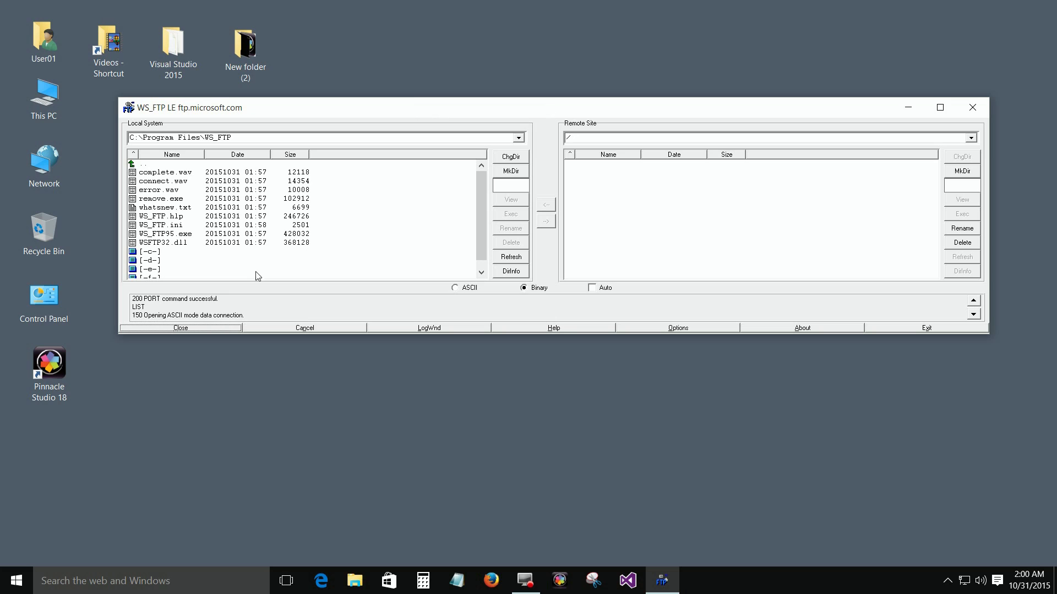
pyautogui.click(225, 333)
pyautogui.click(973, 107)
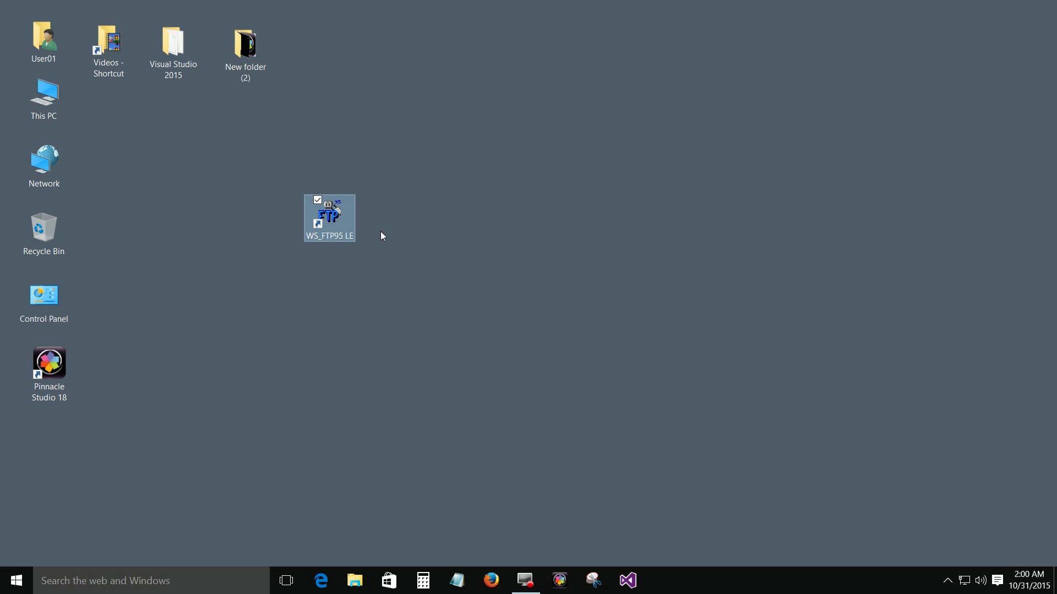
pyautogui.doubleClick(339, 218)
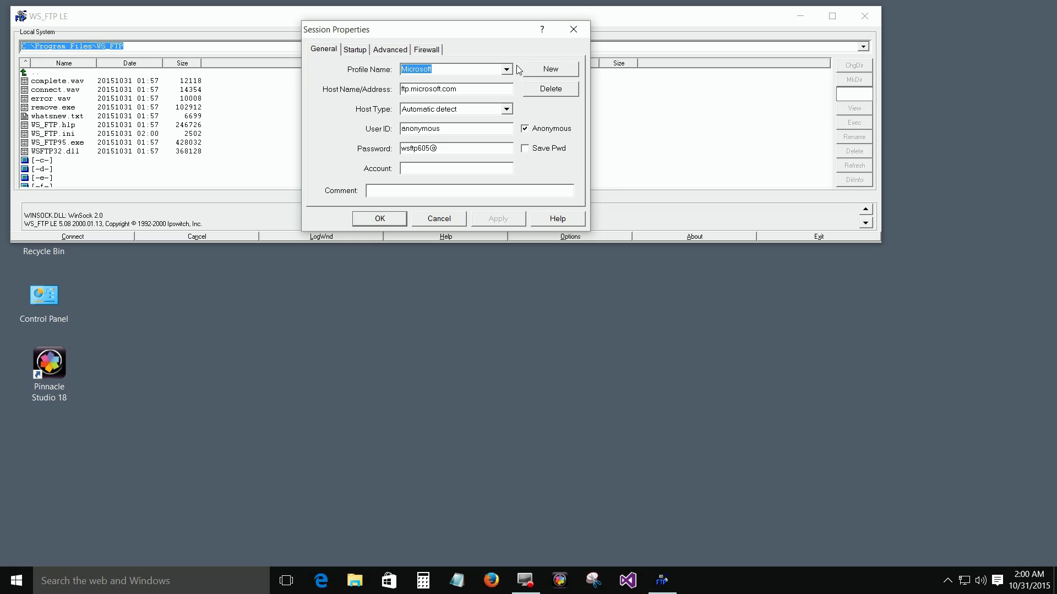
pyautogui.click(549, 71)
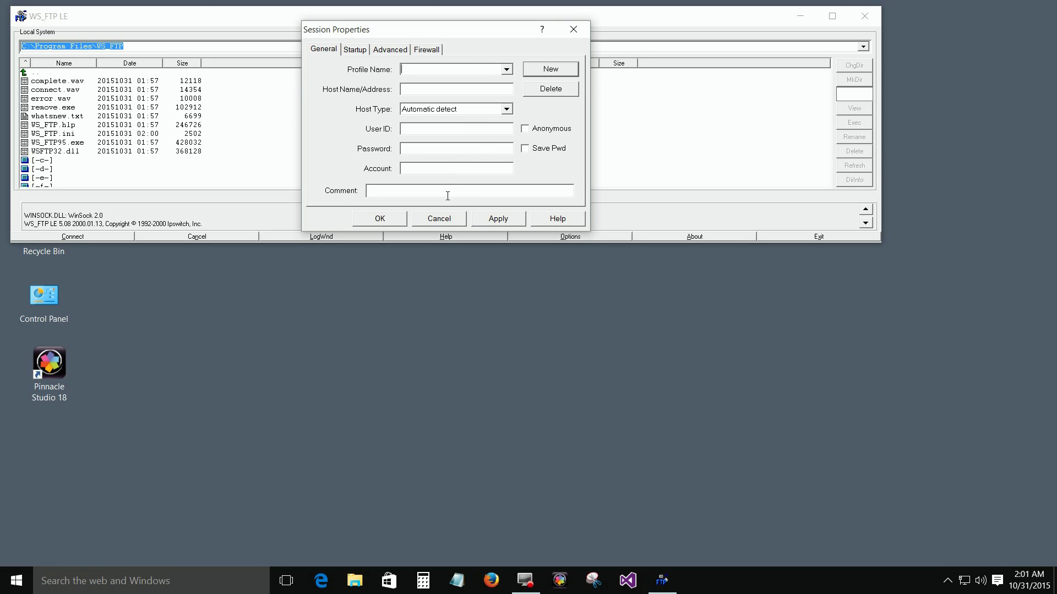
pyautogui.write('IJAV')
pyautogui.click(419, 91)
pyautogui.write('www.ijav.com')
pyautogui.click(427, 131)
pyautogui.write('ijav')
pyautogui.press('Tab')
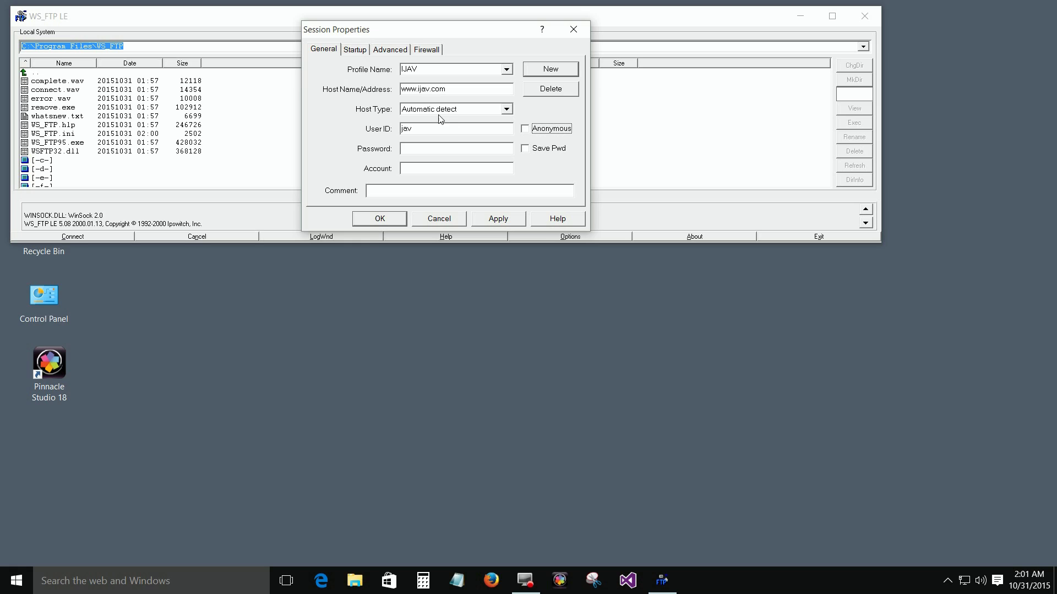
# Step: Enter the account password in the IJAV profile, have it saved, apply the profile and connect to the server
pyautogui.click(439, 150)
pyautogui.hotkey('ctrl', 'v')
pyautogui.write('*')
pyautogui.click(525, 150)
pyautogui.click(494, 219)
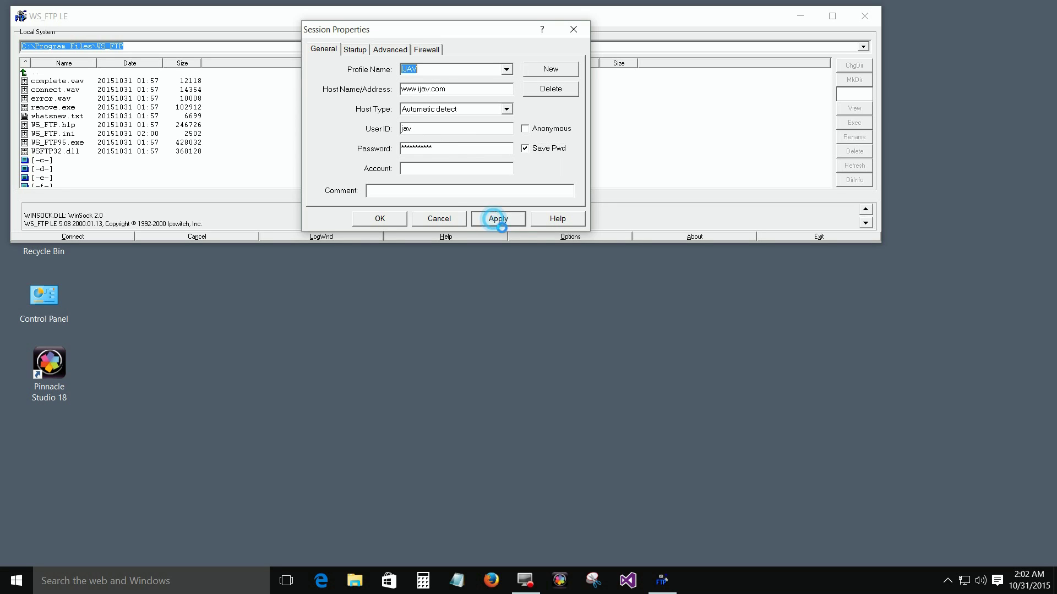
pyautogui.click(495, 220)
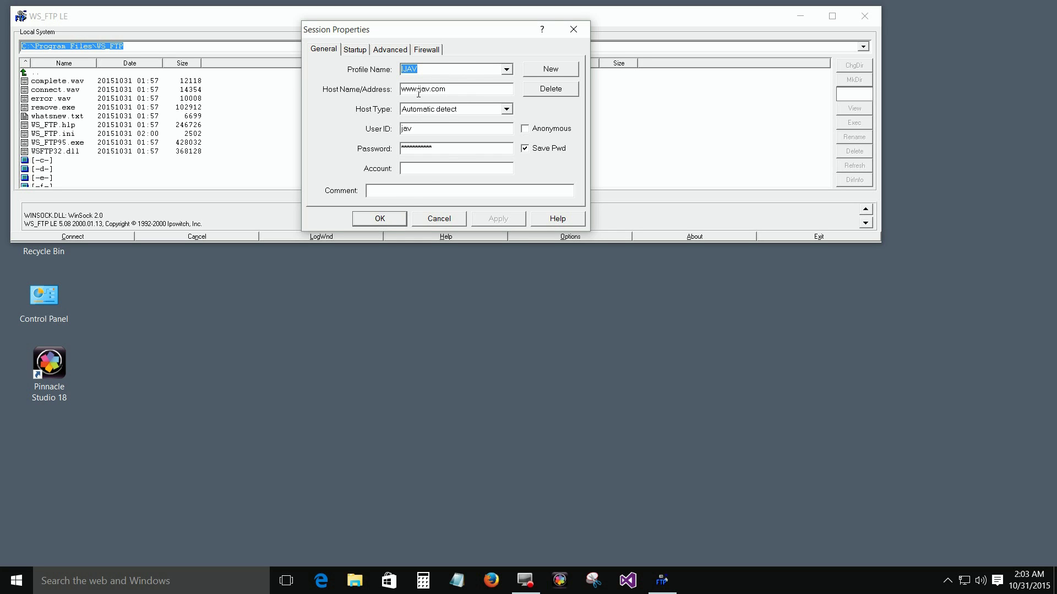
pyautogui.click(384, 221)
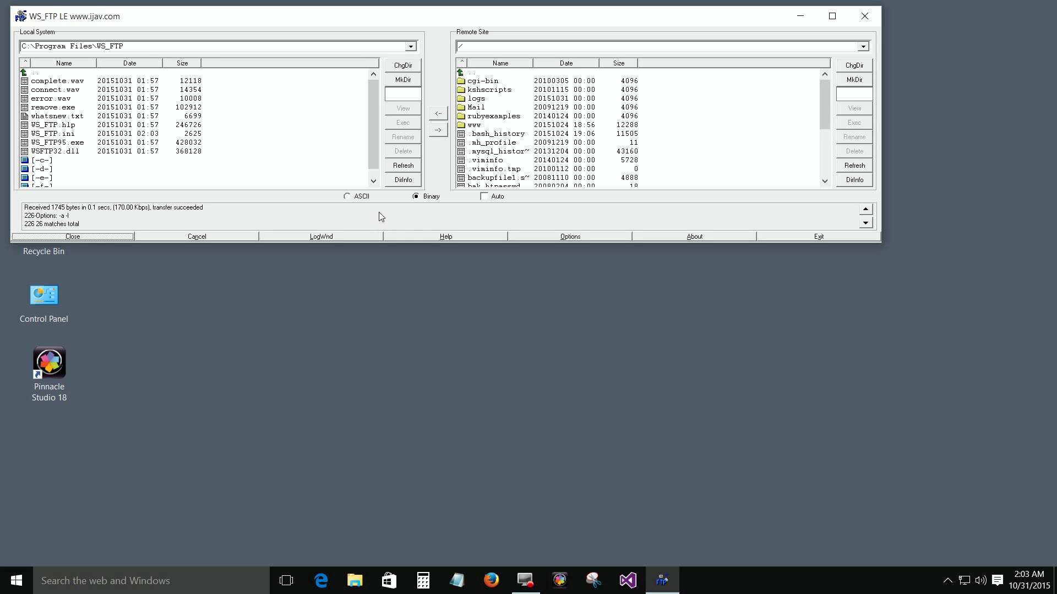
# Step: Maximize the FTP client window and open the www folder on the remote site
pyautogui.doubleClick(332, 16)
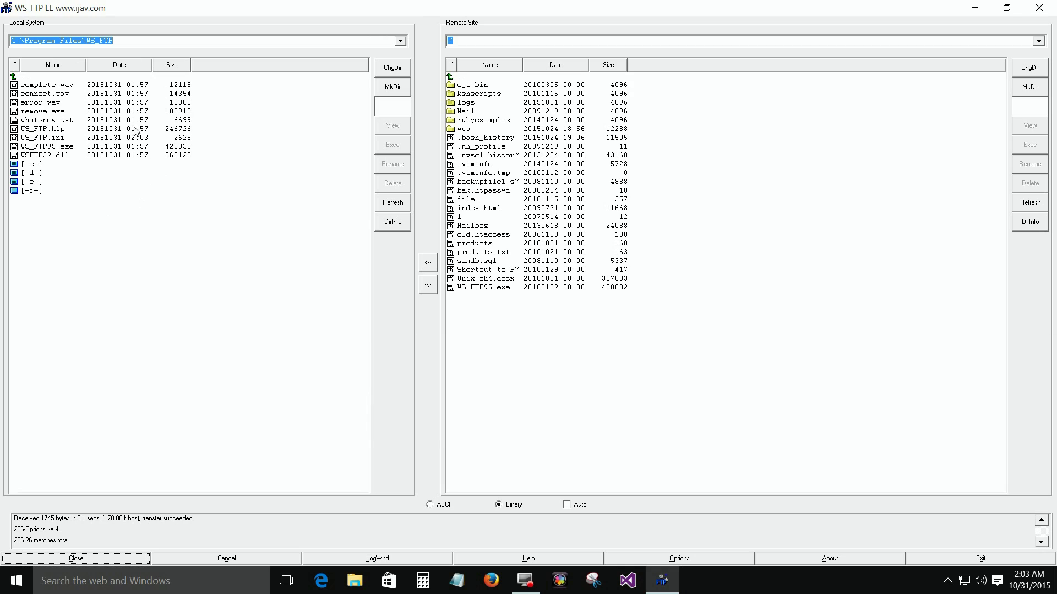
pyautogui.click(36, 43)
pyautogui.click(489, 46)
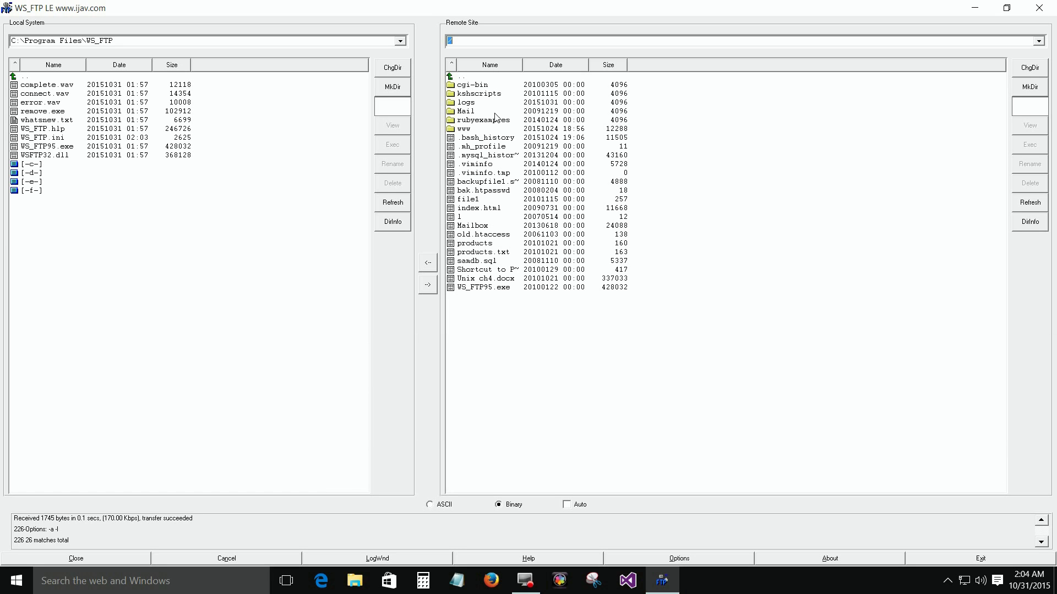
pyautogui.click(464, 130)
pyautogui.doubleClick(463, 130)
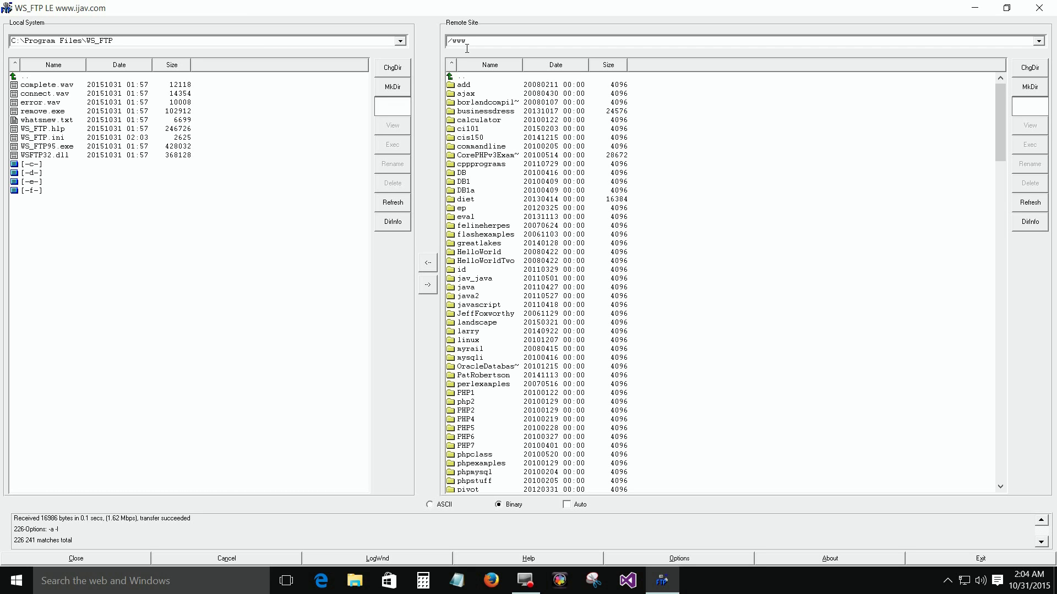
# Step: Minimize the FTP client and create a new text document named myfile.txt on the desktop
pyautogui.click(978, 8)
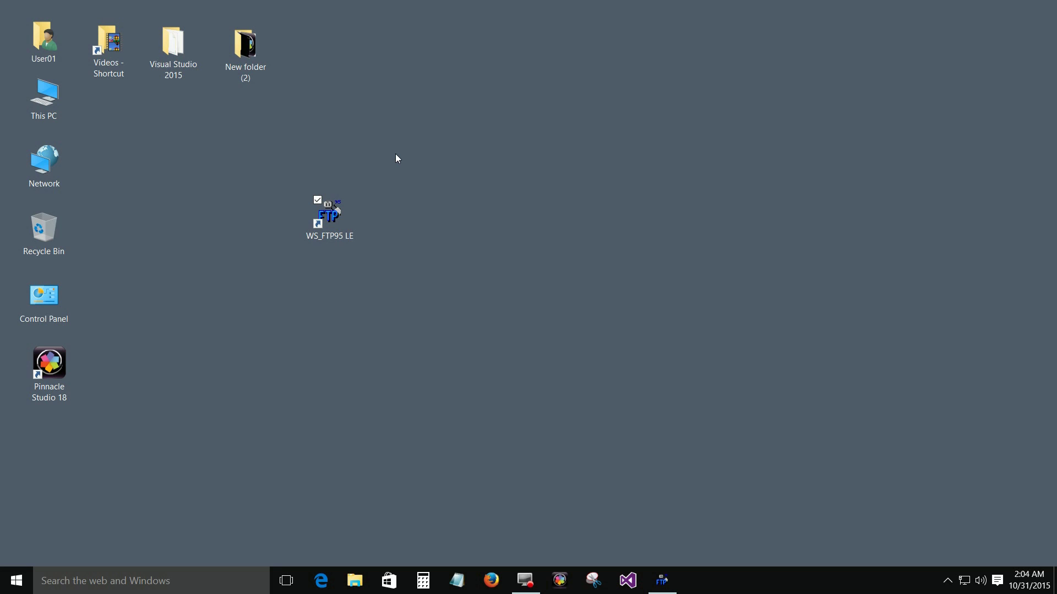
pyautogui.rightClick(435, 139)
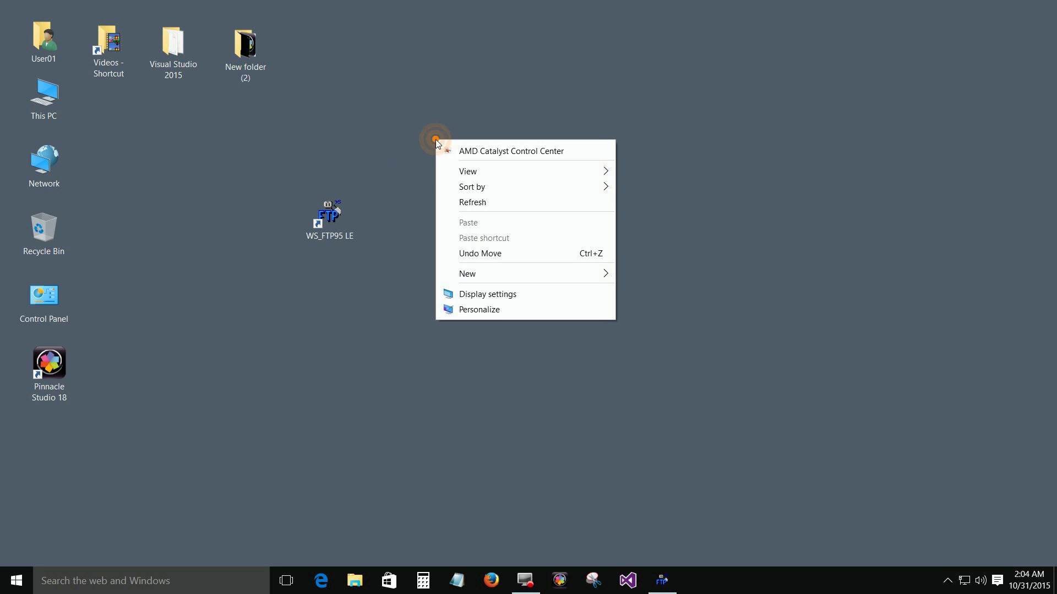
pyautogui.moveTo(479, 281)
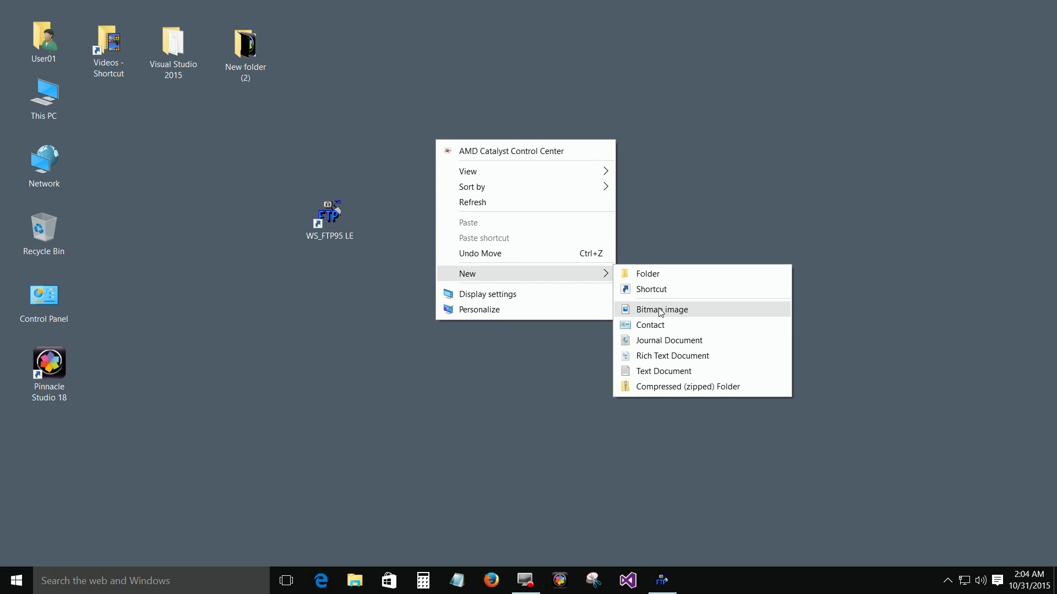
pyautogui.click(639, 370)
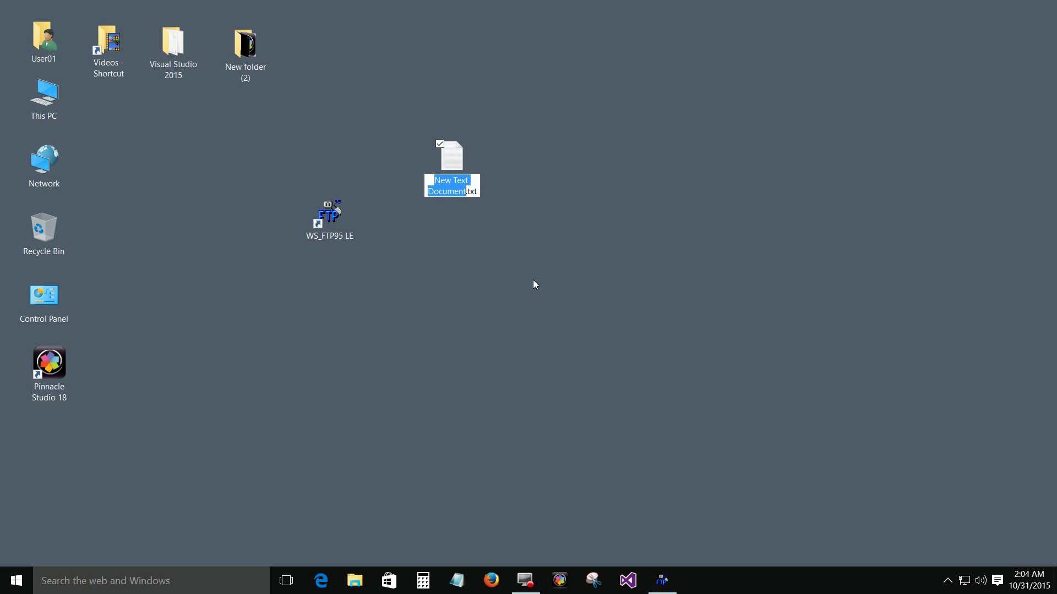
pyautogui.write('myfi')
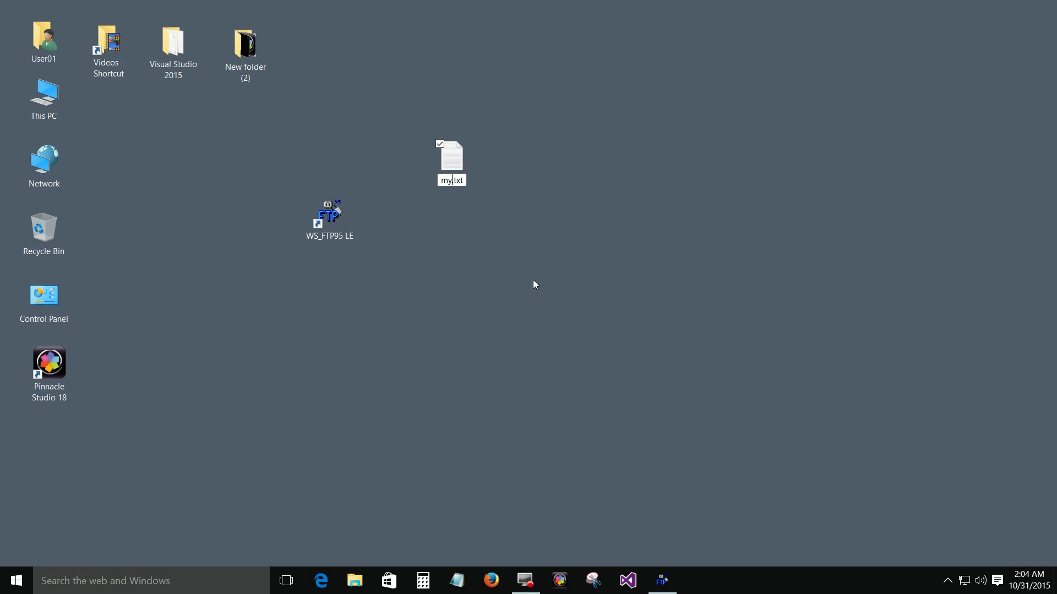
pyautogui.write('le')
pyautogui.press('Return')
# Step: Write "hello, world!" in myfile.txt, save and close it, and move its icon to an empty area of the desktop
pyautogui.doubleClick(464, 174)
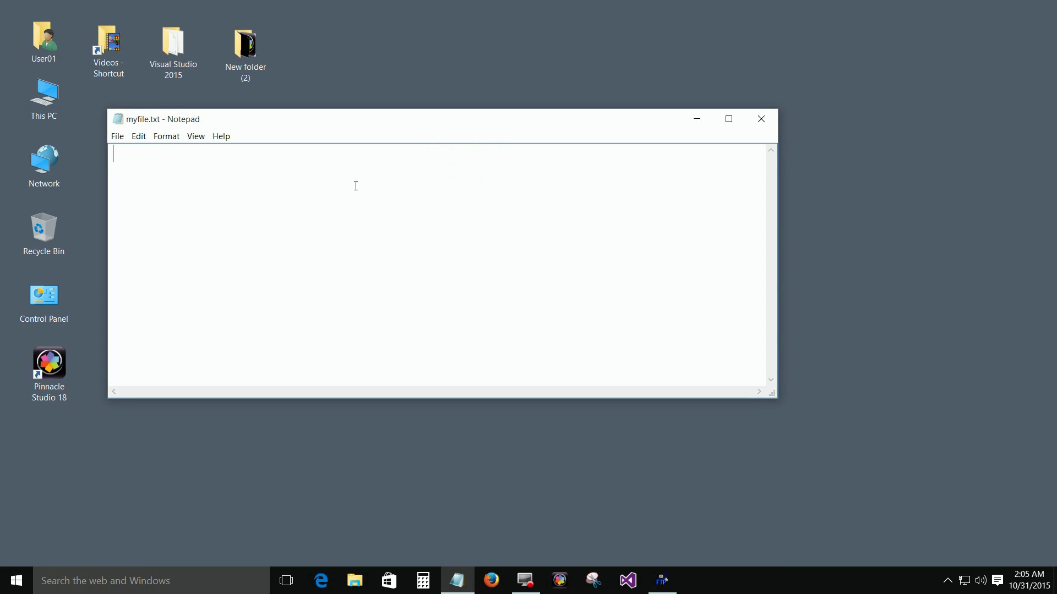
pyautogui.write('hello, world!')
pyautogui.click(118, 135)
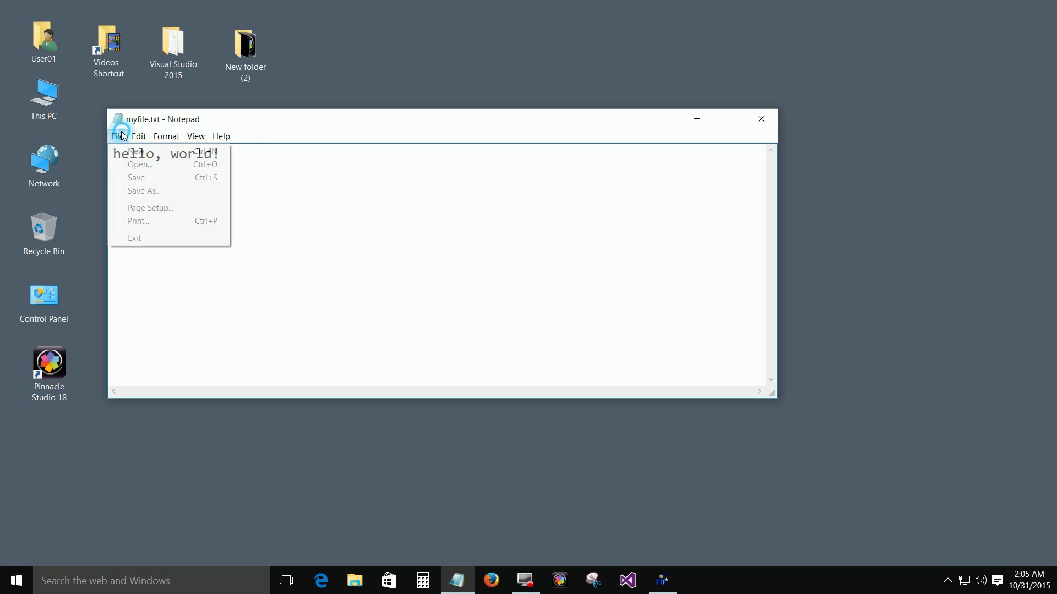
pyautogui.click(129, 177)
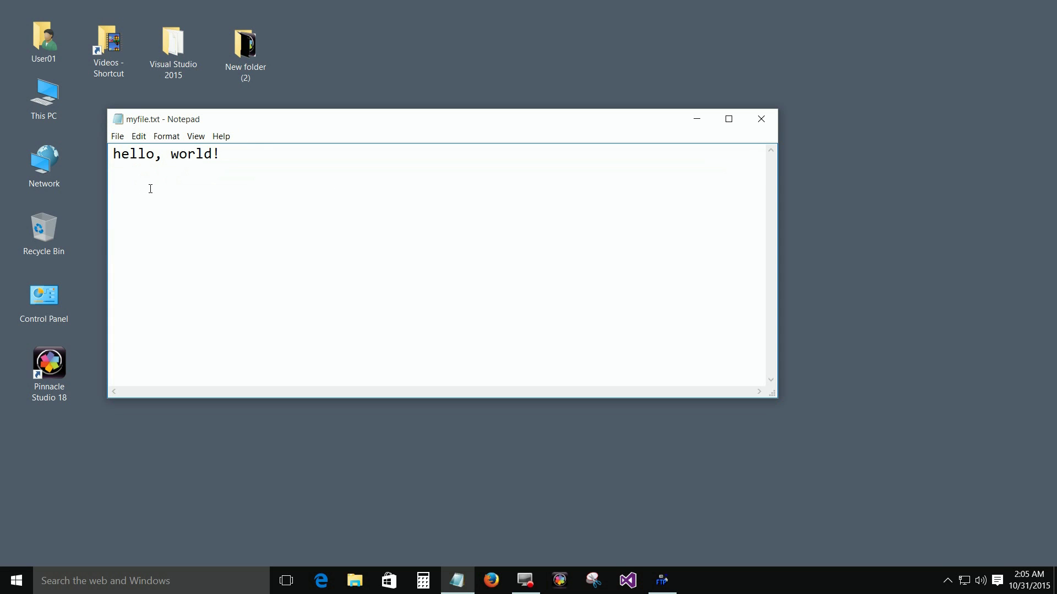
pyautogui.click(763, 120)
pyautogui.moveTo(473, 154); pyautogui.dragTo(794, 63)
# Step: Browse to the root of Local Disk (C:) and create a new folder named upload
pyautogui.doubleClick(44, 94)
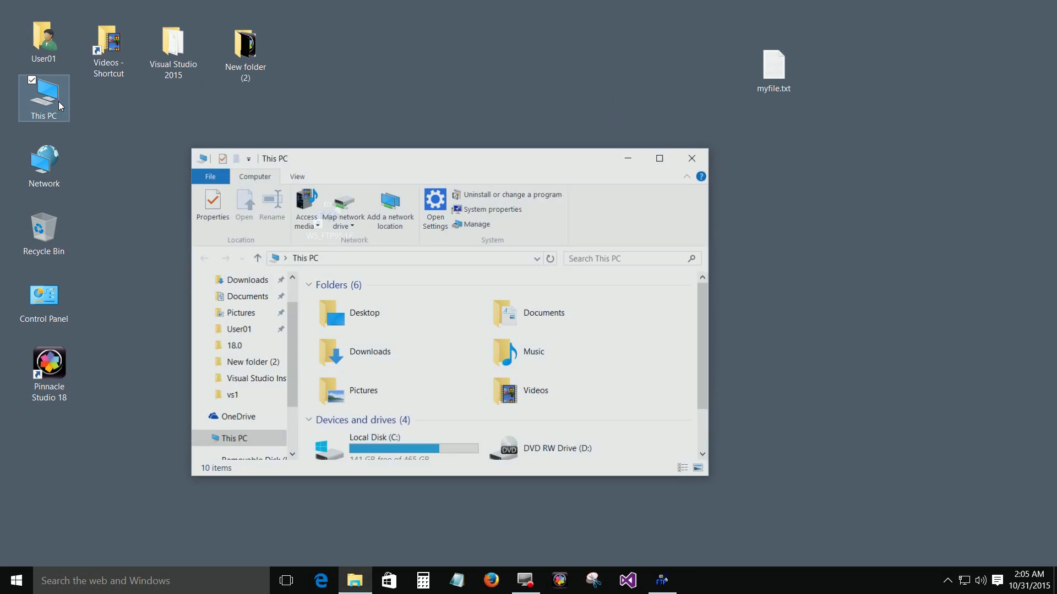
pyautogui.scroll(-2, 232, 297)
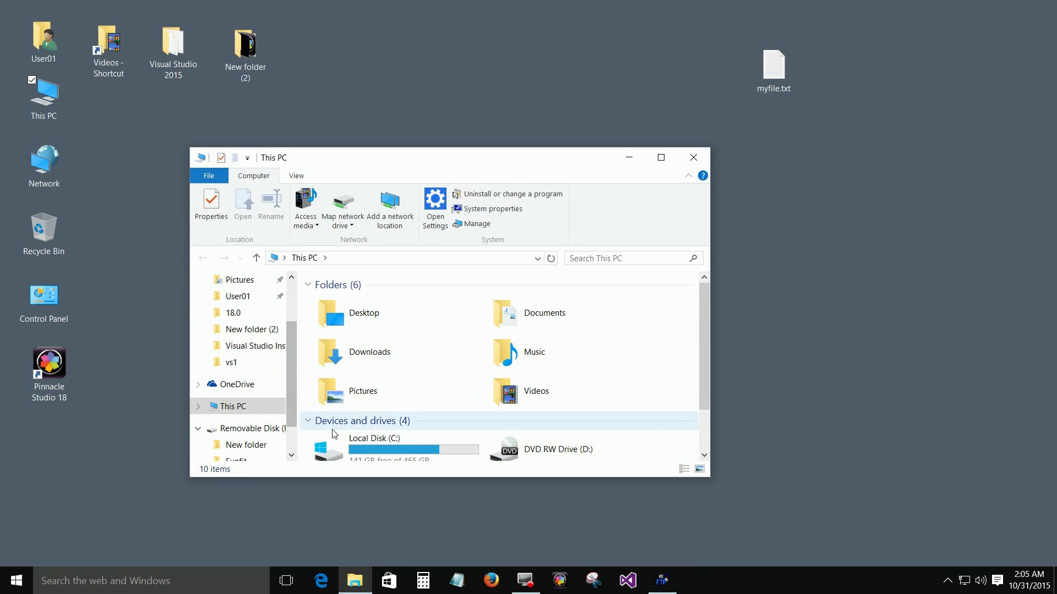
pyautogui.doubleClick(361, 453)
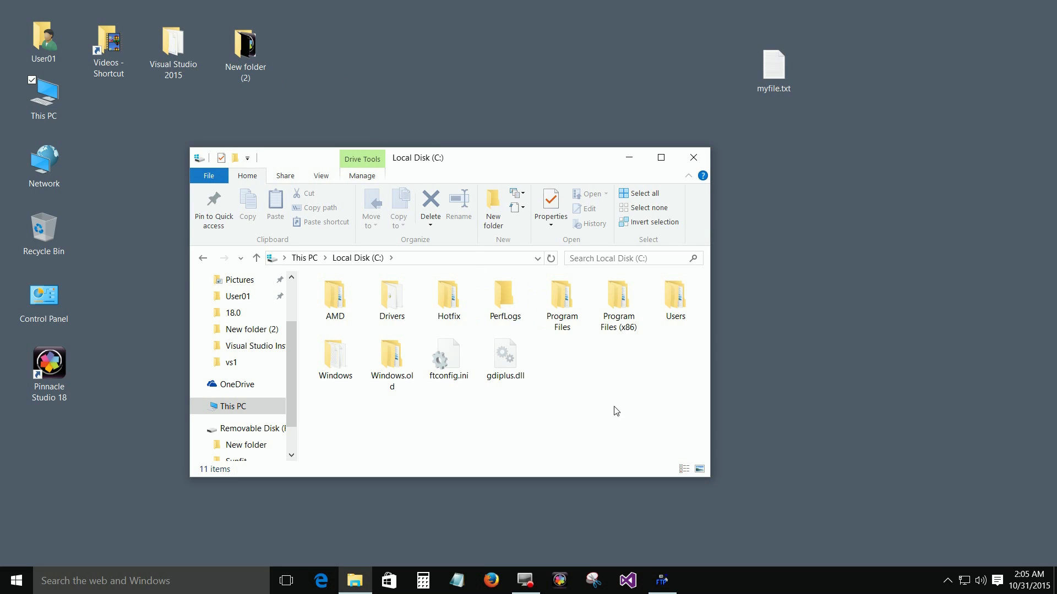
pyautogui.rightClick(578, 385)
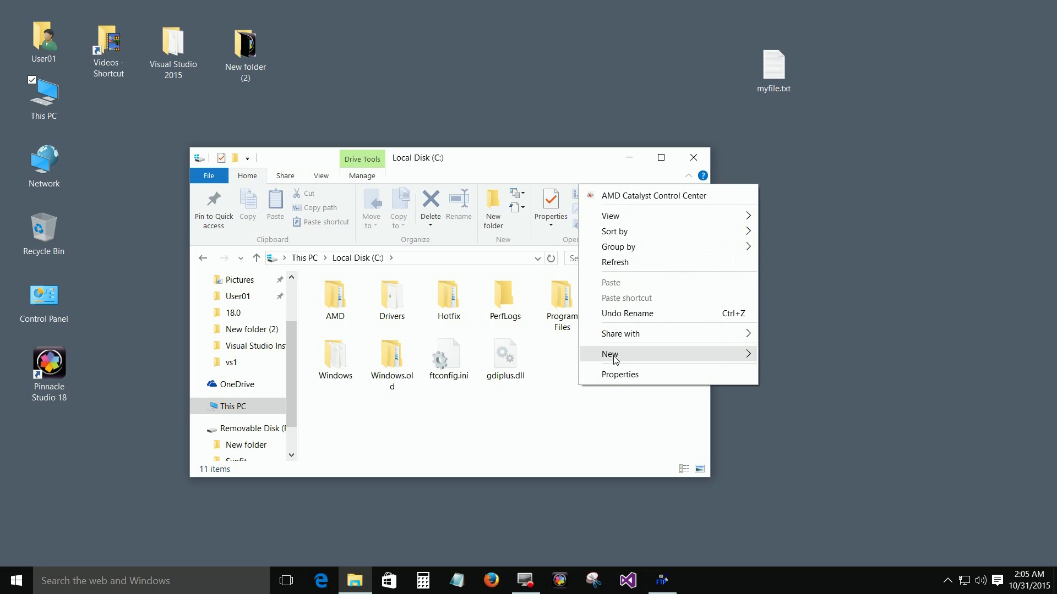
pyautogui.moveTo(727, 354)
pyautogui.click(787, 354)
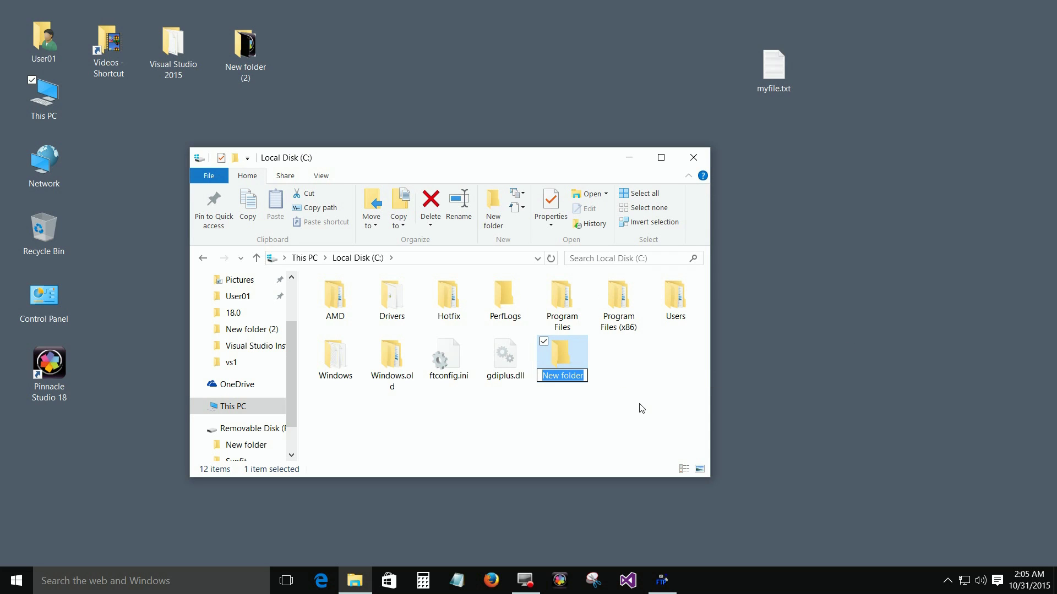
pyautogui.write('u')
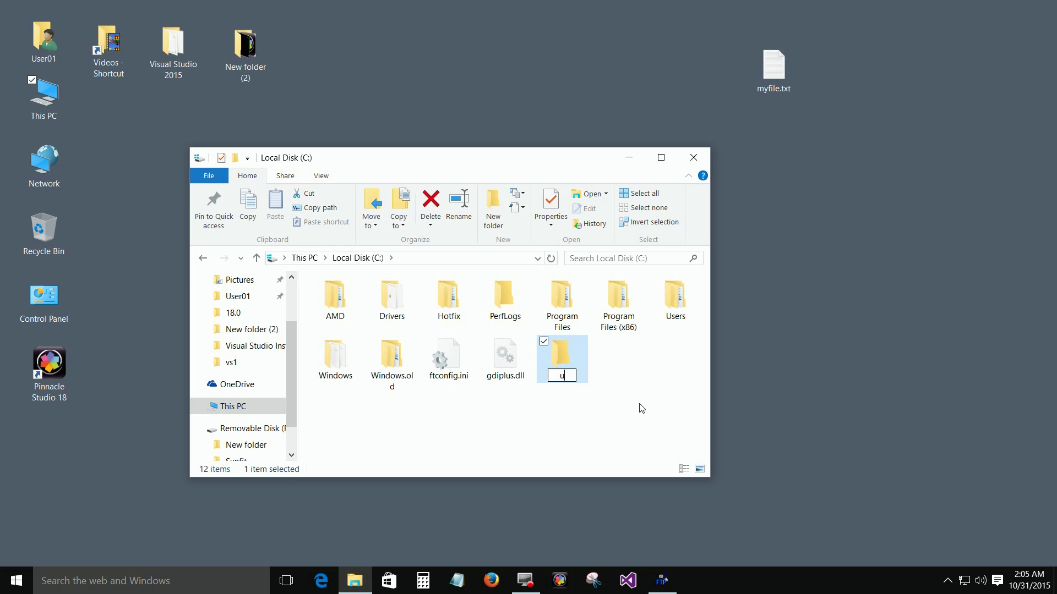
pyautogui.write('pload')
pyautogui.click(584, 402)
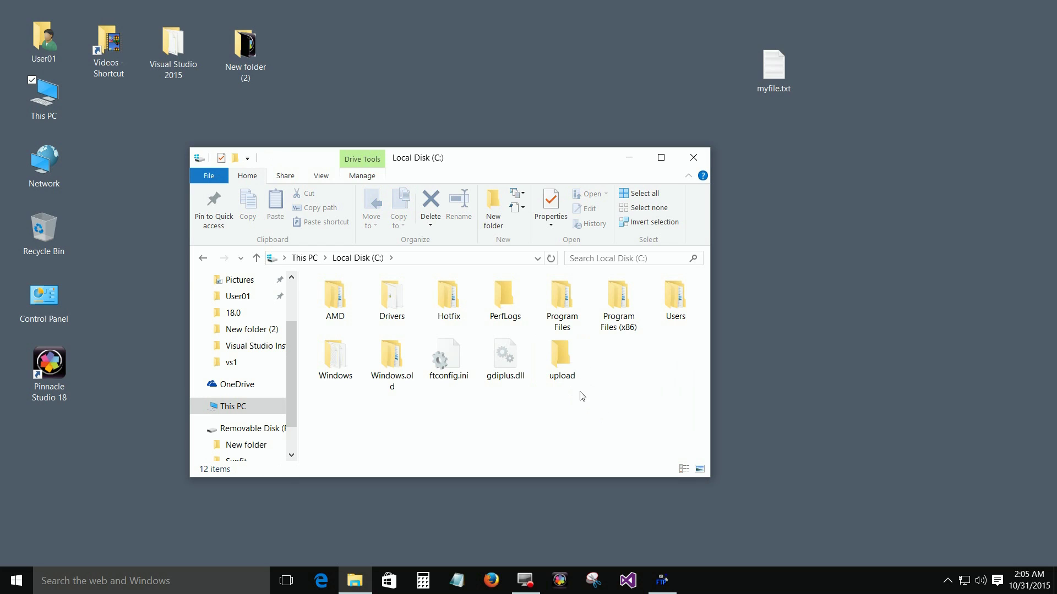
# Step: Create a desktop shortcut to the upload folder
pyautogui.click(564, 369)
pyautogui.moveTo(564, 369); pyautogui.dragTo(363, 71)
pyautogui.click(428, 135)
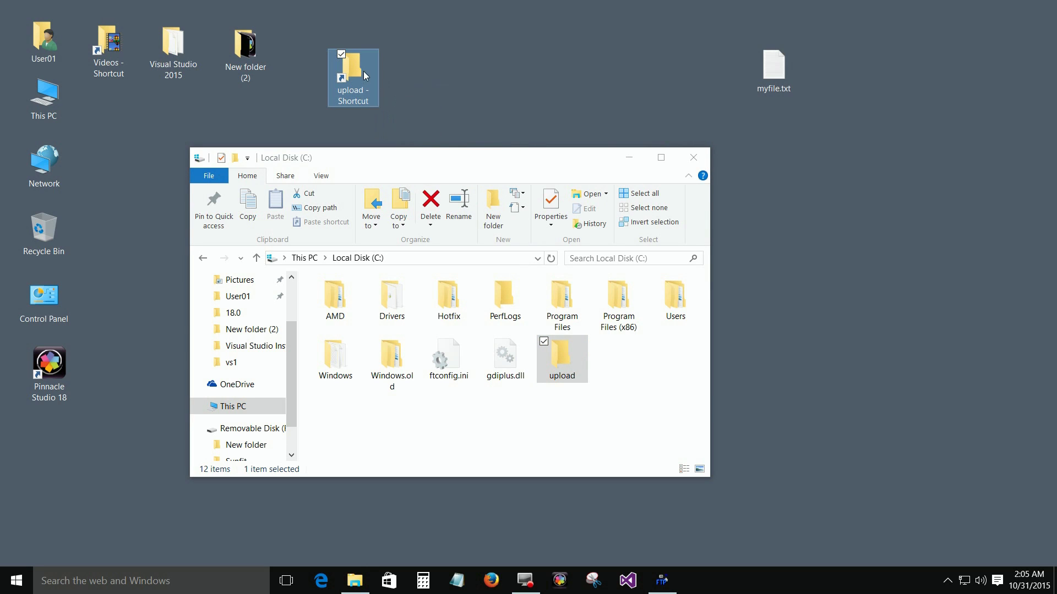
# Step: Move myfile.txt from the desktop into the upload folder, check the folder's contents, and close the file browser
pyautogui.moveTo(776, 77); pyautogui.dragTo(354, 79)
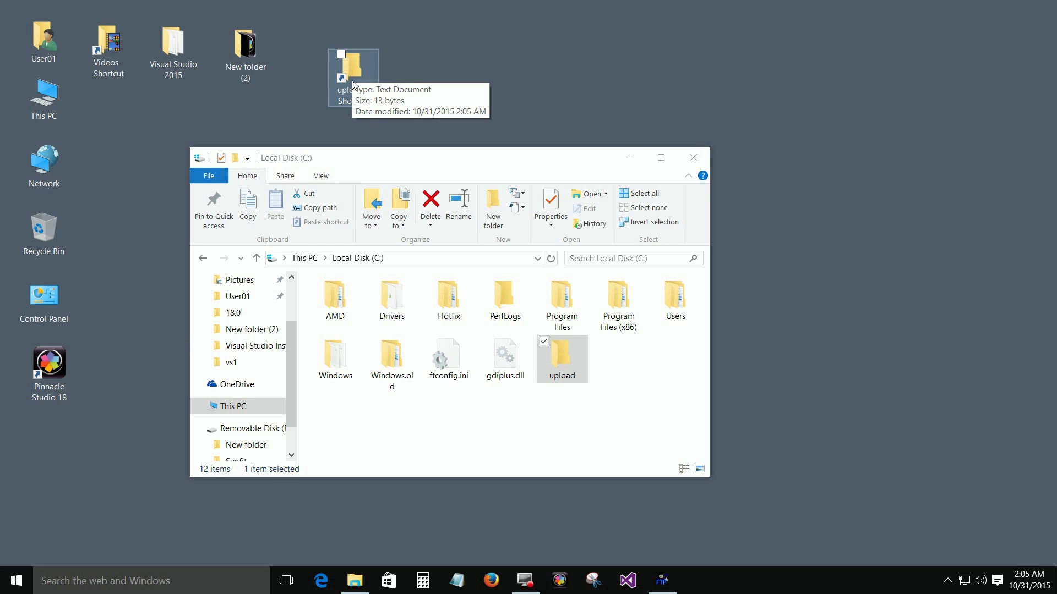
pyautogui.doubleClick(558, 360)
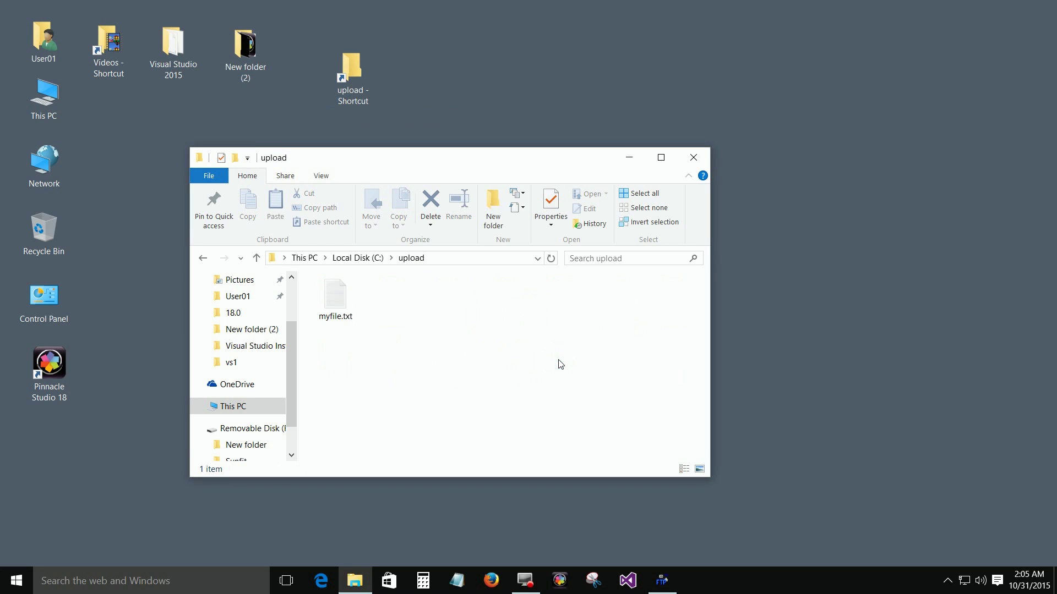
pyautogui.click(204, 259)
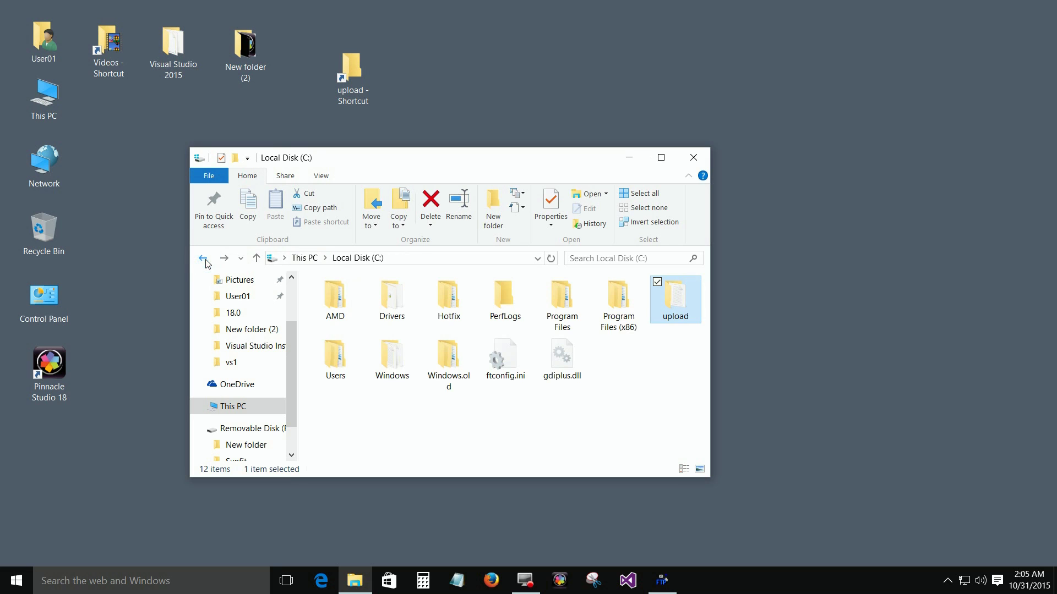
pyautogui.click(694, 157)
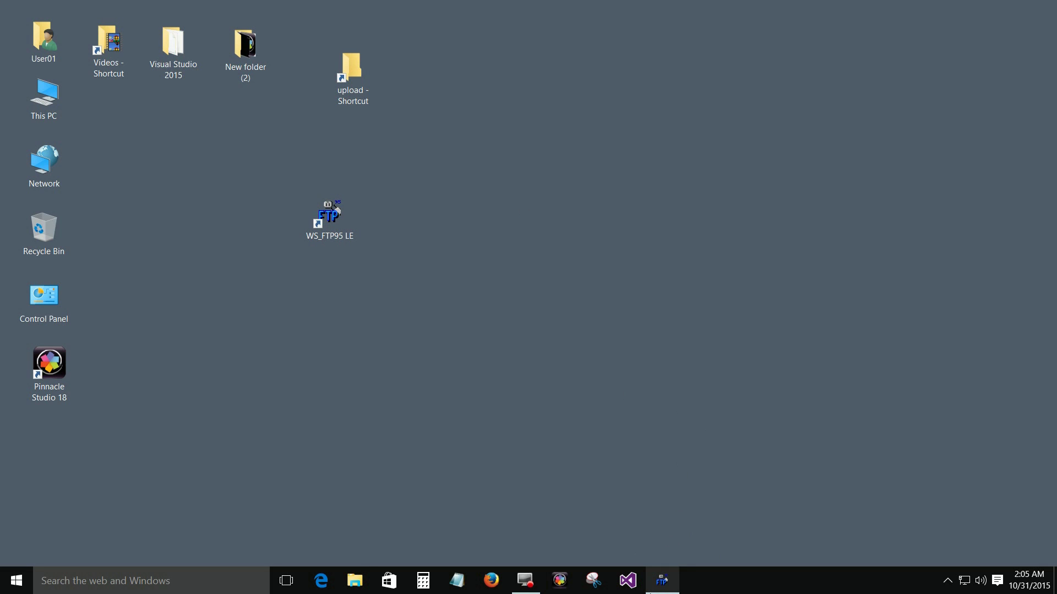
# Step: Switch back to WS_FTP LE and set the local system directory to C:\upload
pyautogui.click(662, 580)
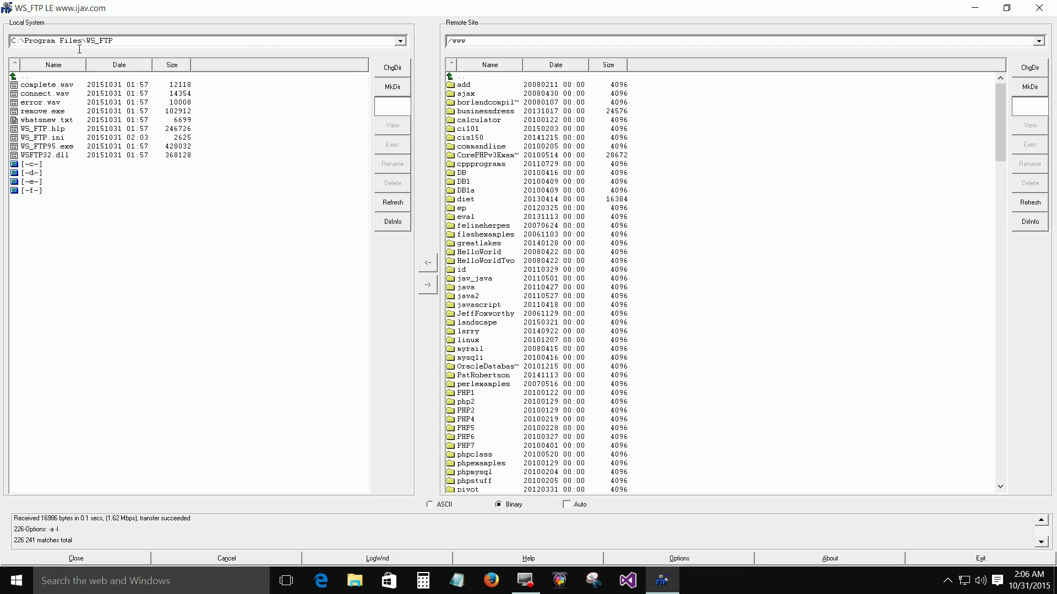
pyautogui.doubleClick(16, 79)
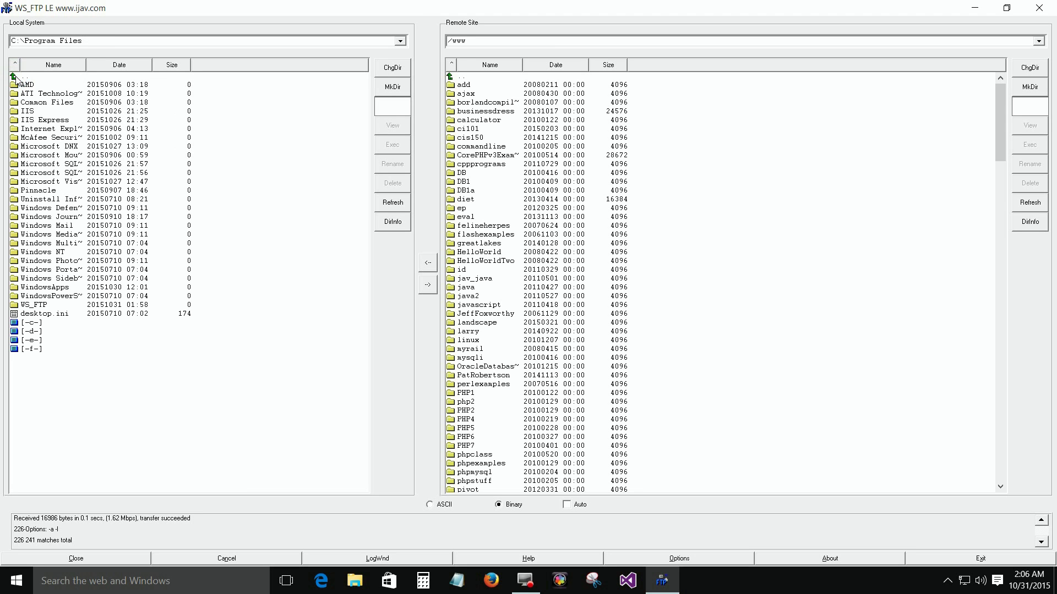
pyautogui.doubleClick(15, 78)
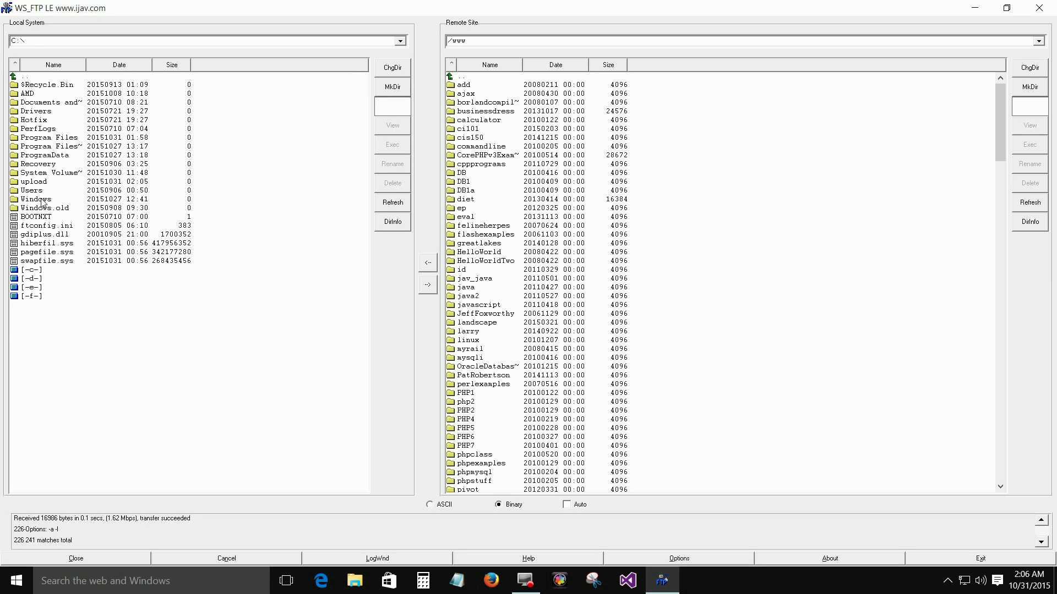
pyautogui.click(31, 184)
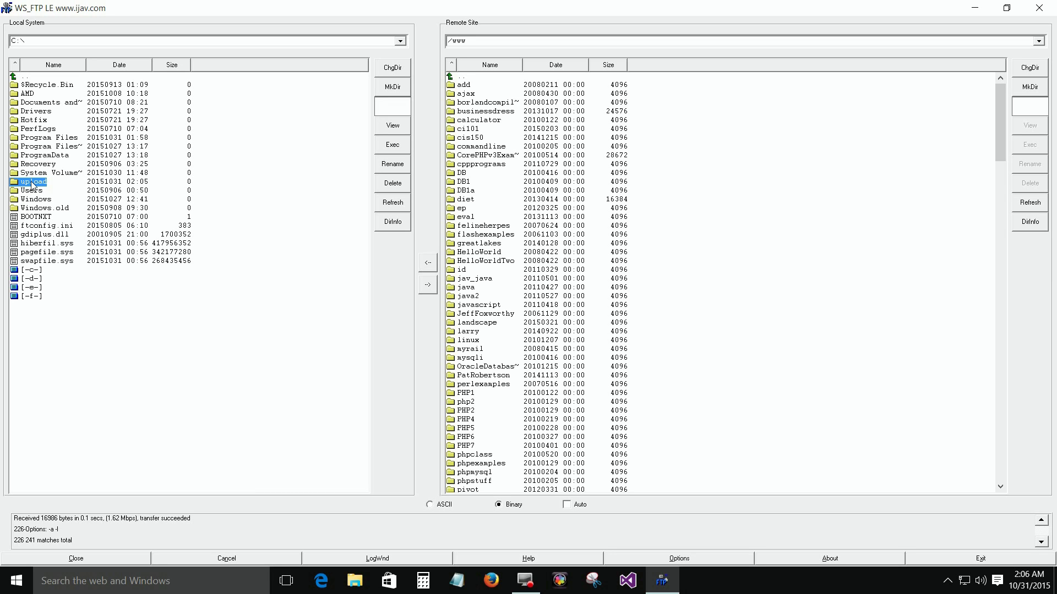
pyautogui.doubleClick(28, 183)
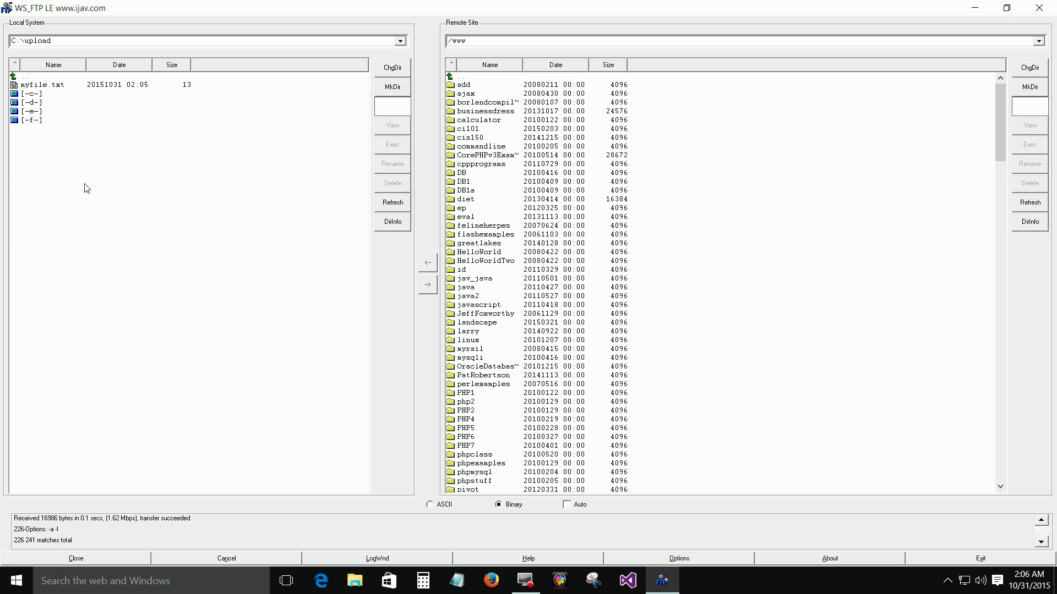
# Step: Upload myfile.txt from the local upload folder to the remote www folder in binary mode
pyautogui.click(39, 87)
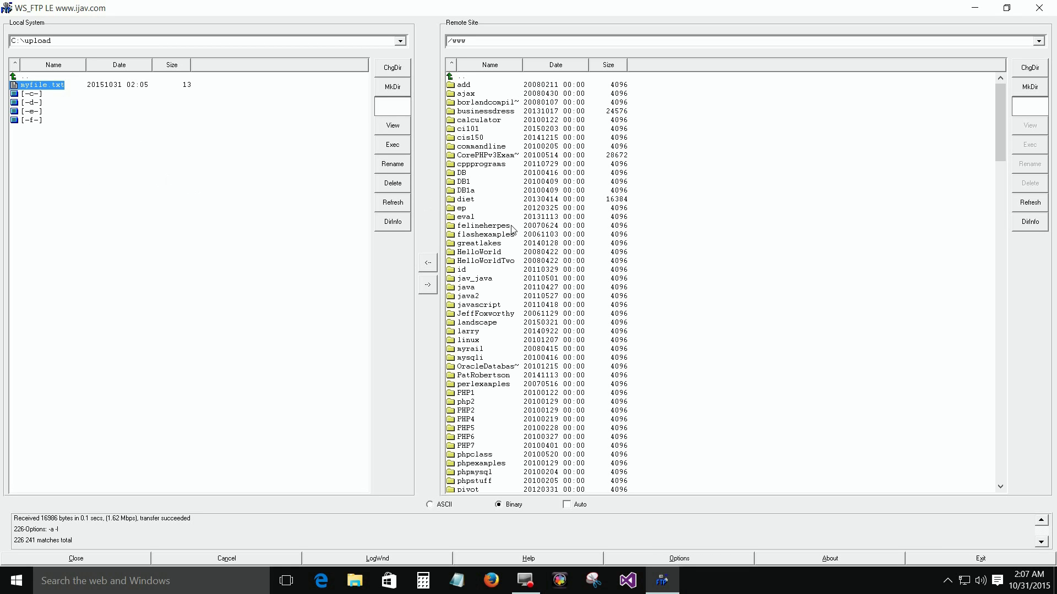
pyautogui.click(424, 289)
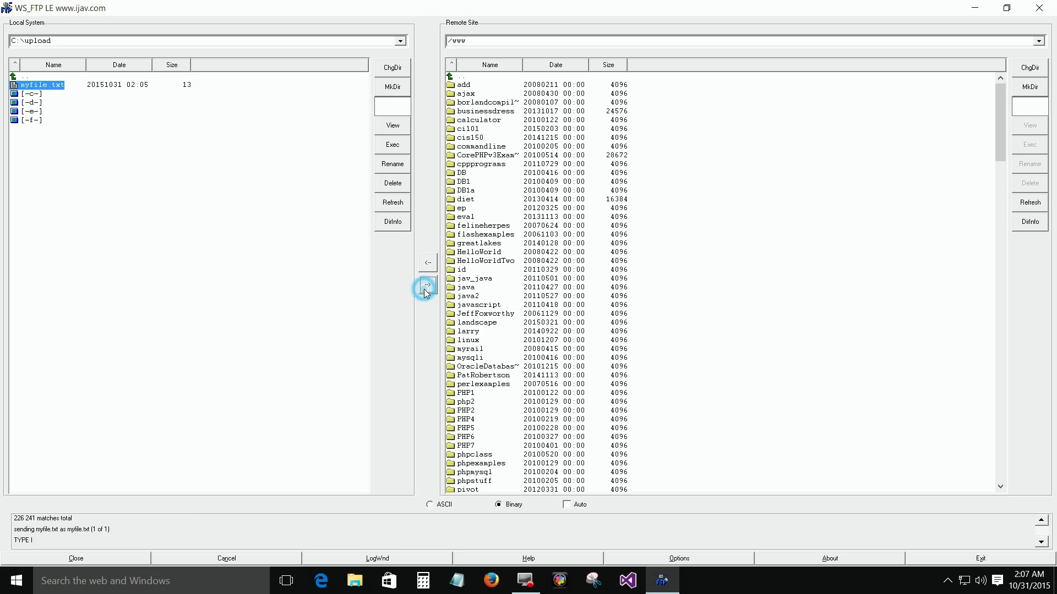